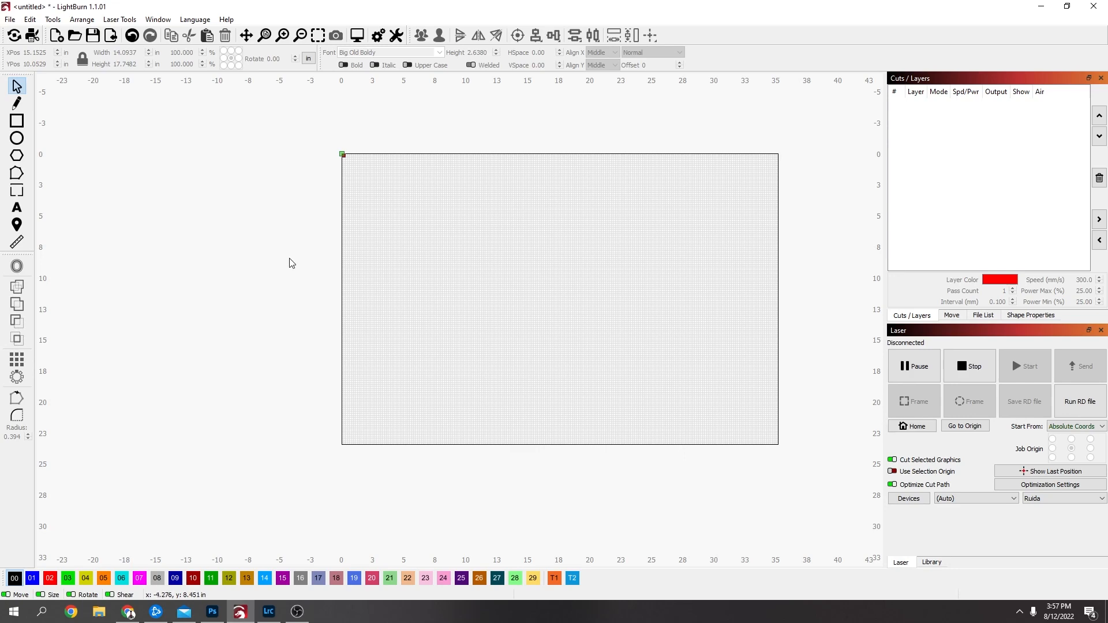
Add the sign's name as a text object and move it near the centre of the work area
{"action": "left_click", "coordinate": [18, 209]}
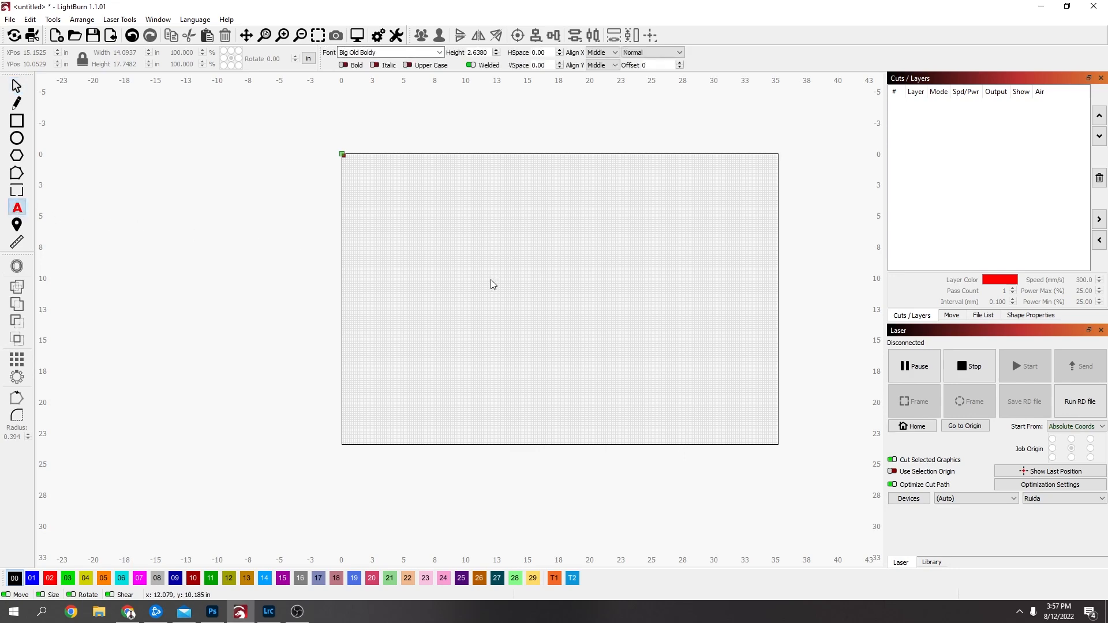
{"action": "left_click", "coordinate": [462, 282]}
{"action": "type", "text": "Louis"}
{"action": "key", "text": "BackSpace"}
{"action": "key", "text": "BackSpace"}
{"action": "key", "text": "BackSpace"}
{"action": "key", "text": "BackSpace"}
{"action": "type", "text": "ou"}
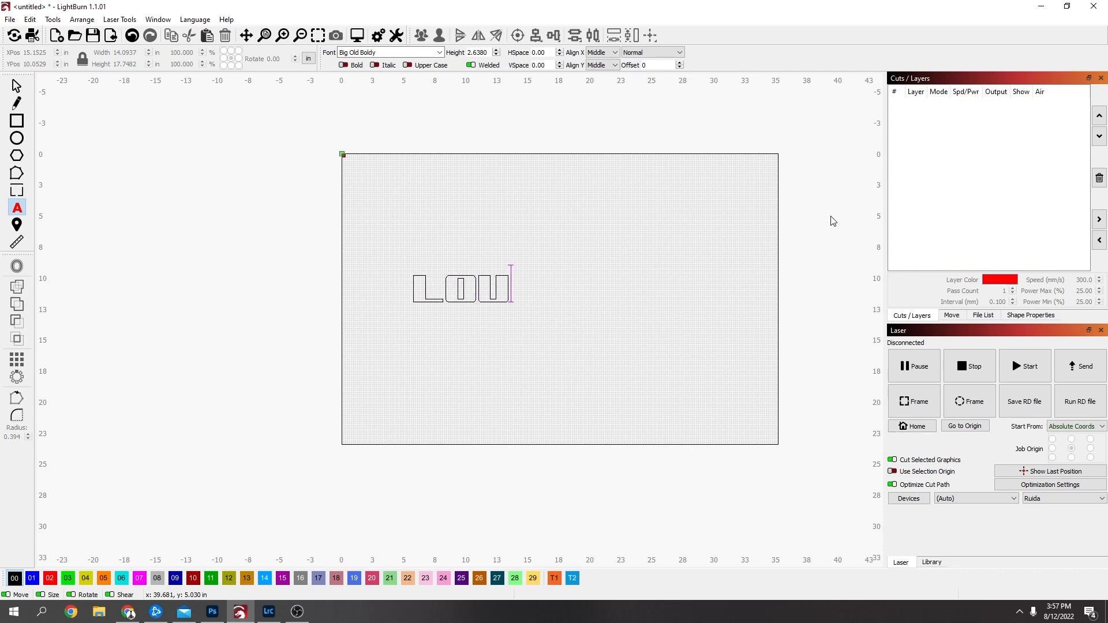
{"action": "type", "text": "is"}
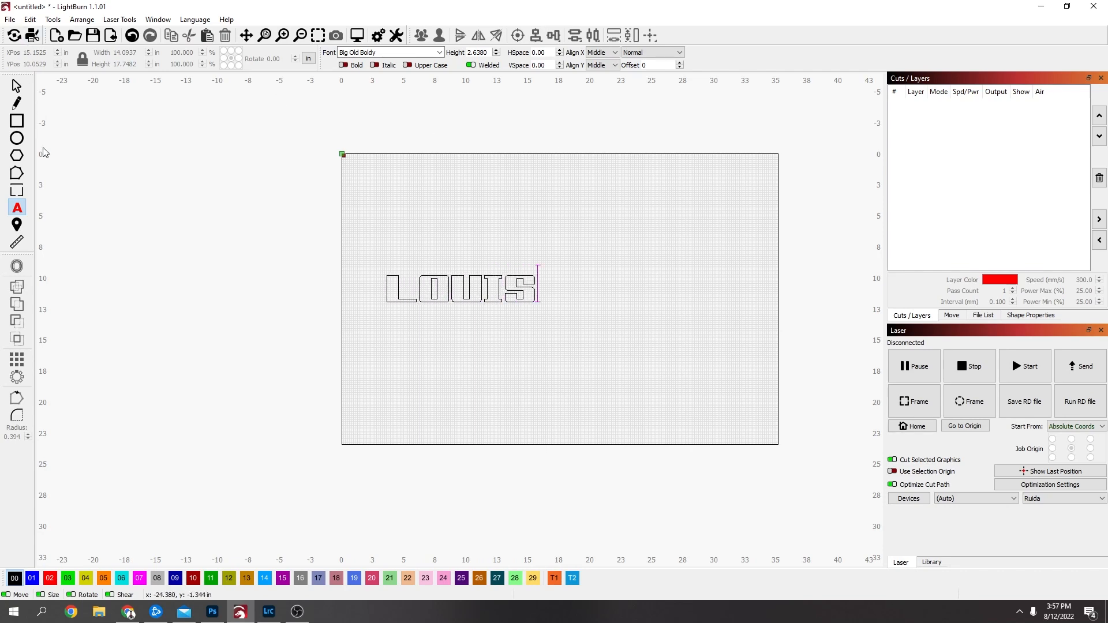
{"action": "key", "text": "Escape"}
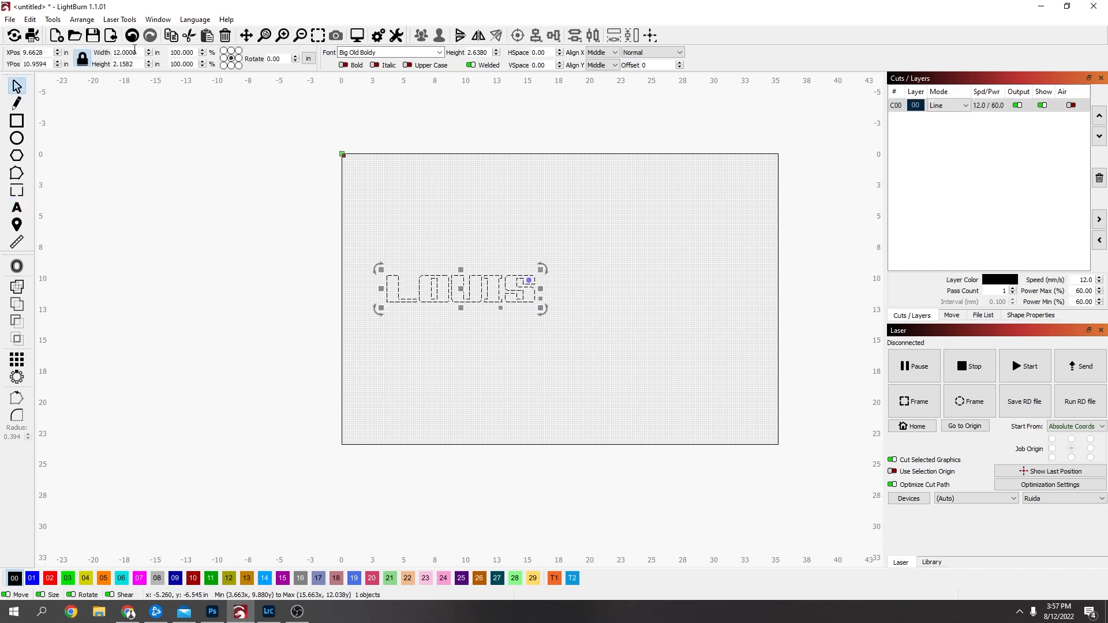
{"action": "left_click_drag", "start_coordinate": [462, 294], "coordinate": [539, 290]}
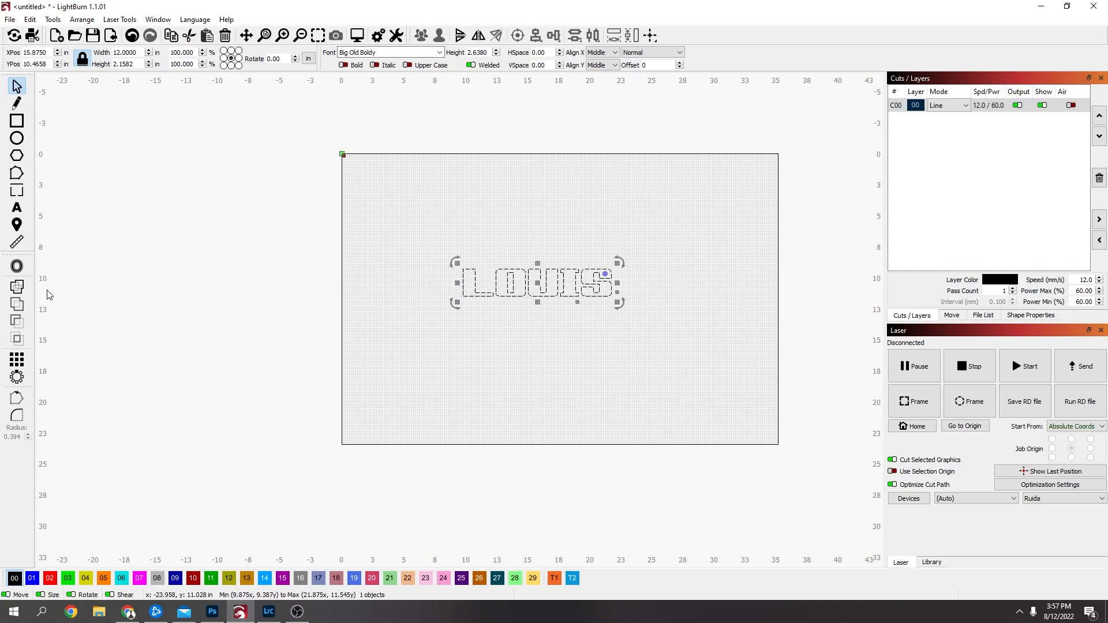
Offset the text outward by 1.0000 in with the Corner style to create an outer border
{"action": "left_click", "coordinate": [17, 266]}
{"action": "left_click", "coordinate": [431, 295]}
{"action": "left_click_drag", "start_coordinate": [592, 248], "coordinate": [334, 281]}
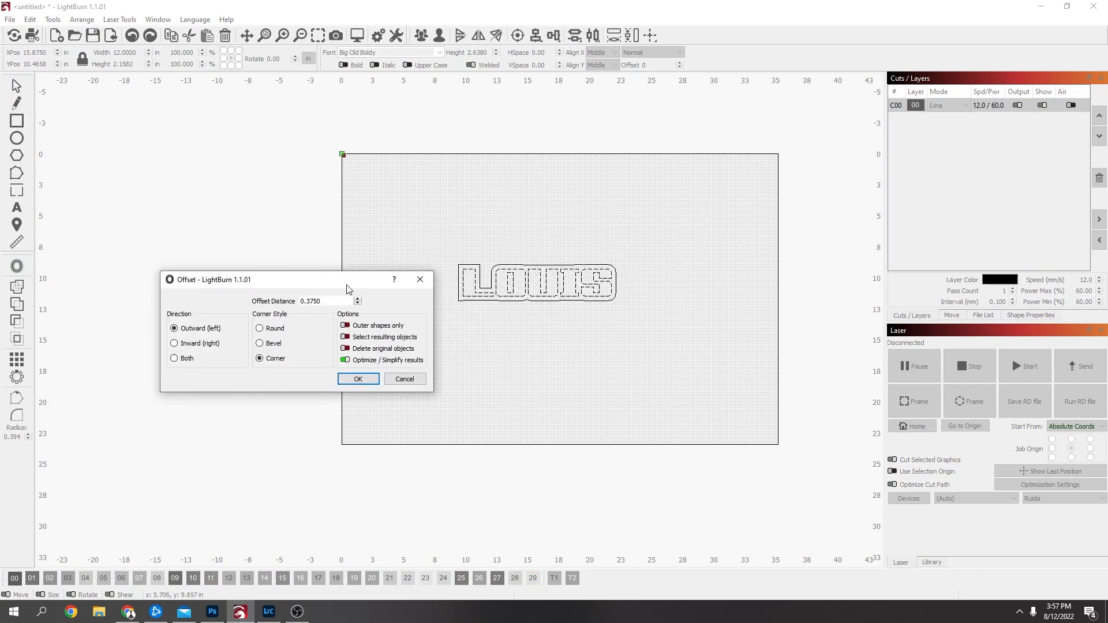
{"action": "left_click", "coordinate": [358, 299]}
{"action": "left_click", "coordinate": [357, 299]}
{"action": "left_click", "coordinate": [358, 299]}
{"action": "left_click", "coordinate": [357, 299]}
{"action": "left_click", "coordinate": [358, 298]}
{"action": "left_click", "coordinate": [357, 299]}
{"action": "left_click", "coordinate": [357, 299]}
{"action": "left_click", "coordinate": [358, 300]}
{"action": "left_click", "coordinate": [358, 300]}
{"action": "left_click", "coordinate": [358, 300]}
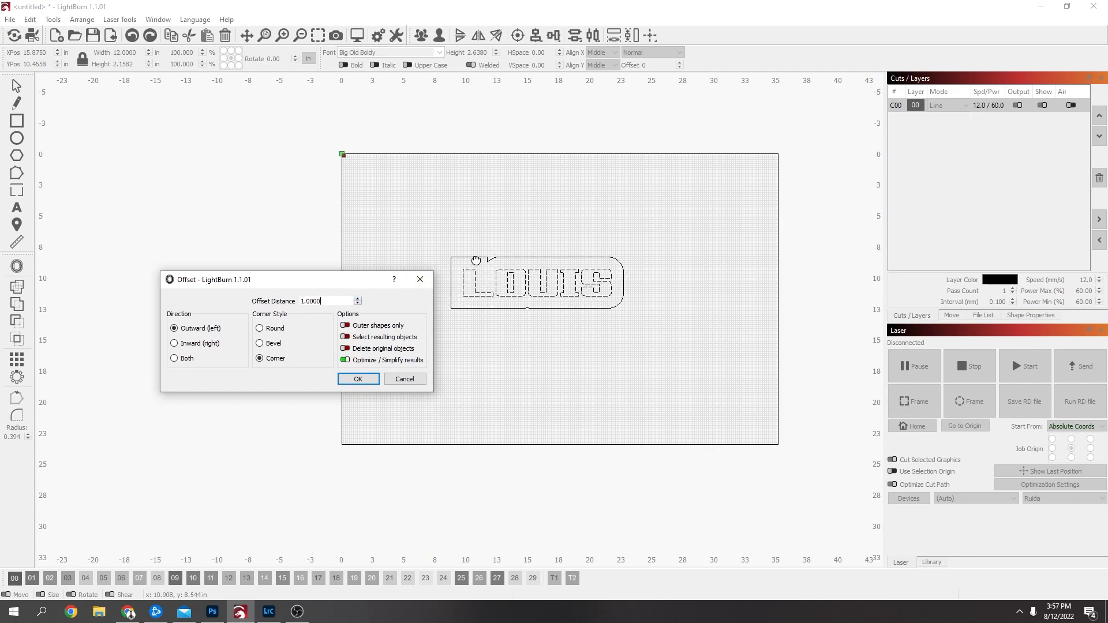
{"action": "left_click", "coordinate": [358, 380]}
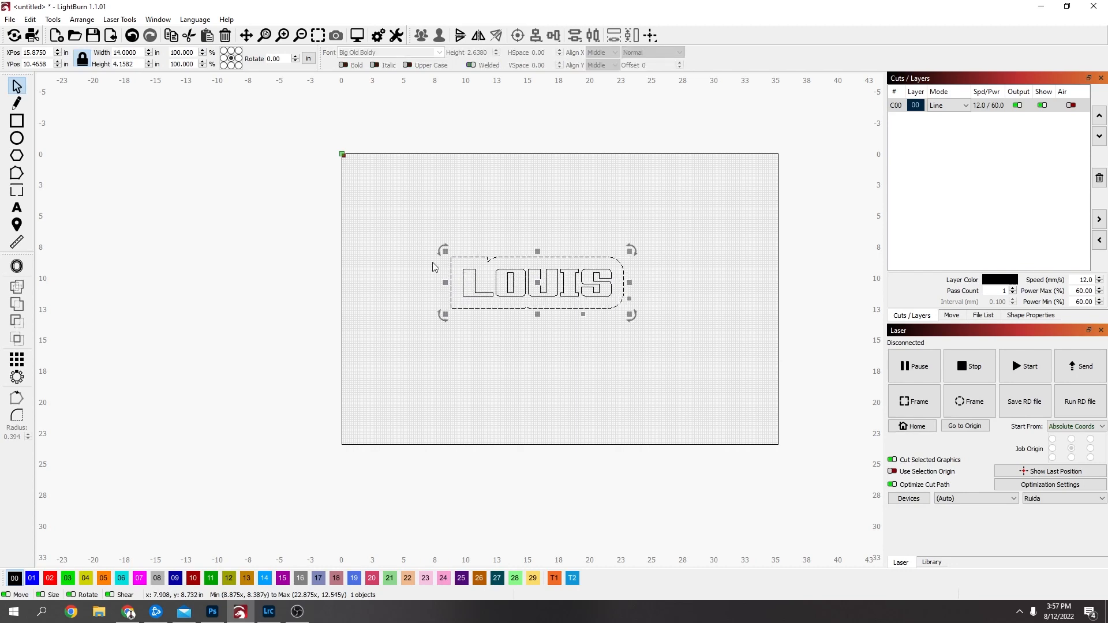
Offset the outer border inward to create an inner border 13.25 in wide
{"action": "left_click", "coordinate": [16, 266]}
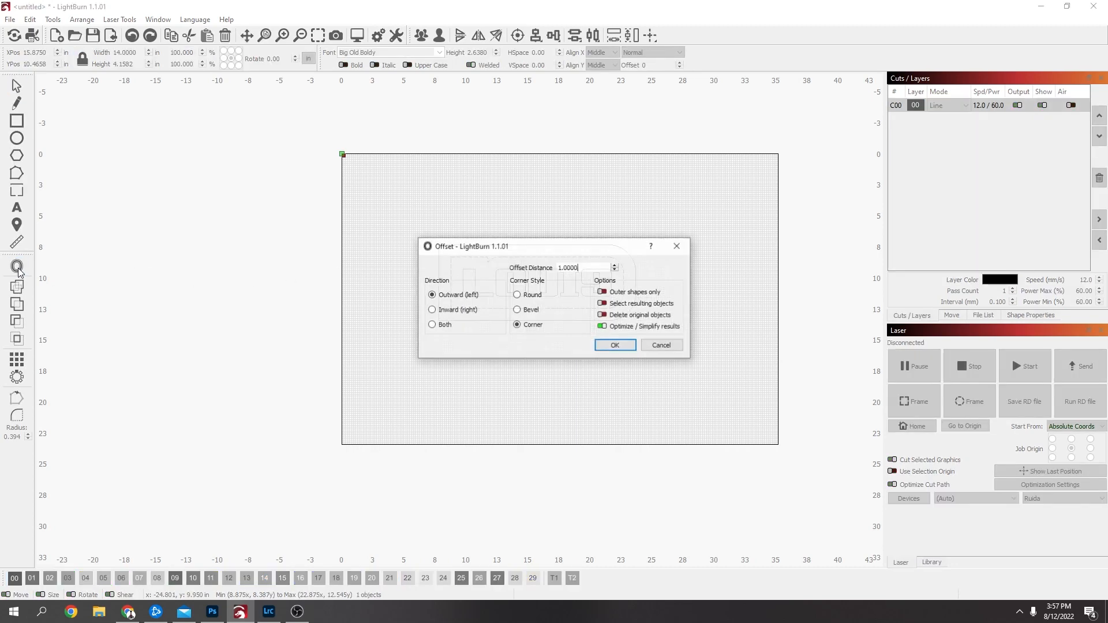
{"action": "left_click_drag", "start_coordinate": [558, 250], "coordinate": [269, 278]}
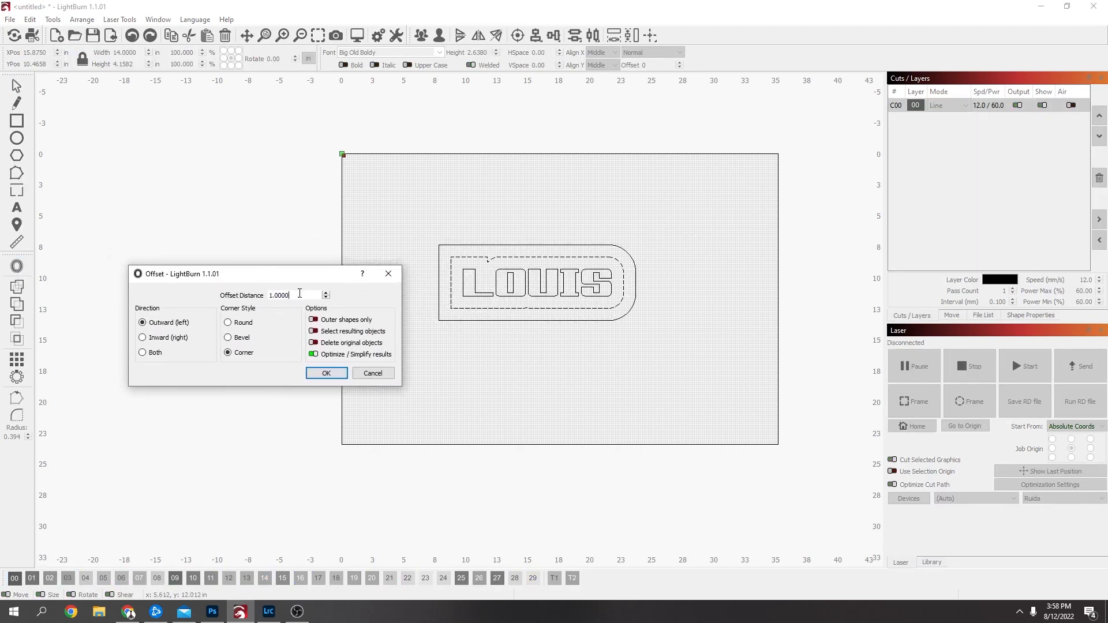
{"action": "left_click", "coordinate": [142, 337]}
{"action": "left_click", "coordinate": [325, 298]}
{"action": "left_click", "coordinate": [326, 298]}
{"action": "left_click", "coordinate": [325, 298]}
{"action": "left_click", "coordinate": [326, 298]}
{"action": "key", "text": "Return"}
Delete the nodes forming the notch between the first two letters in the upper edge of the borders
{"action": "scroll", "coordinate": [438, 220], "scroll_direction": "up", "scroll_amount": 6}
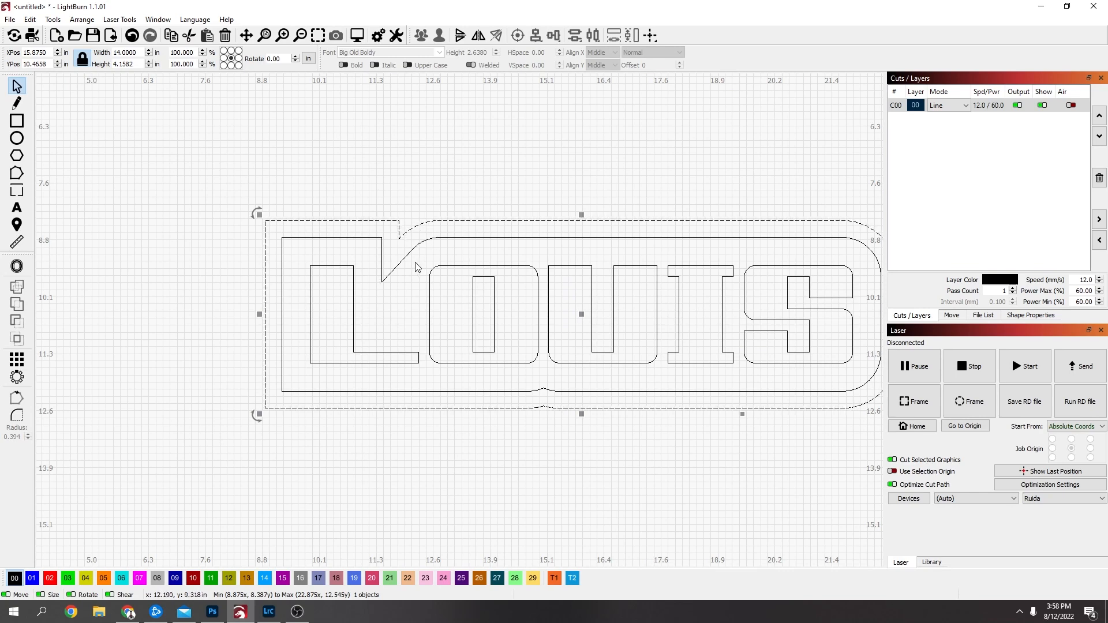
{"action": "left_click", "coordinate": [21, 175]}
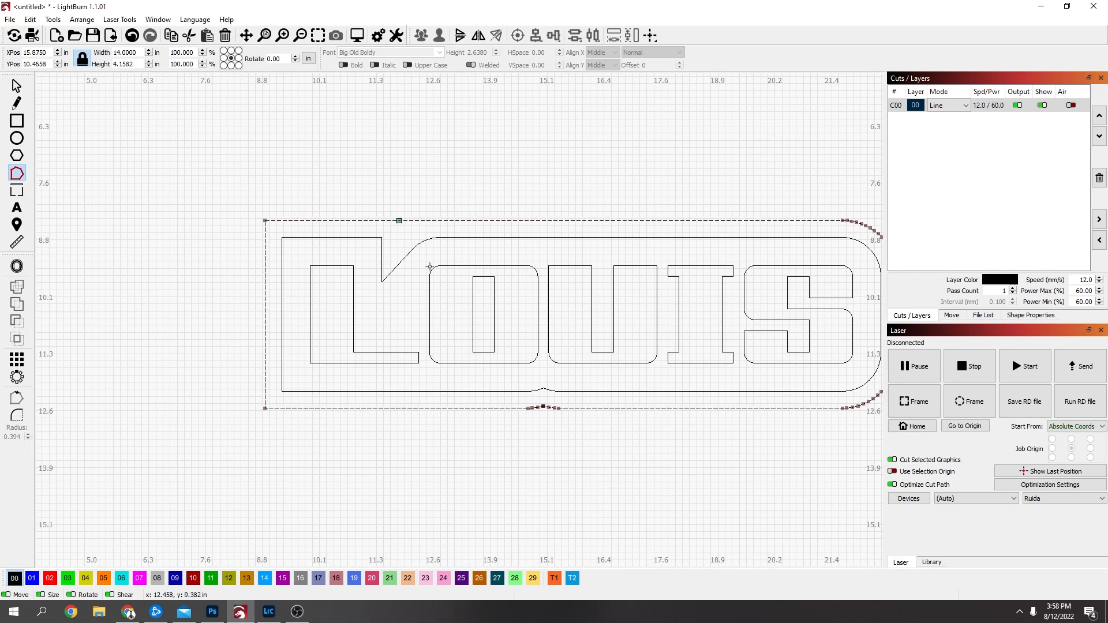
{"action": "left_click", "coordinate": [382, 281]}
{"action": "key", "text": "d"}
{"action": "key", "text": "d"}
{"action": "key", "text": "d"}
{"action": "key", "text": "d"}
{"action": "key", "text": "d"}
{"action": "key", "text": "d"}
{"action": "key", "text": "d"}
{"action": "key", "text": "d"}
{"action": "key", "text": "d"}
{"action": "key", "text": "d"}
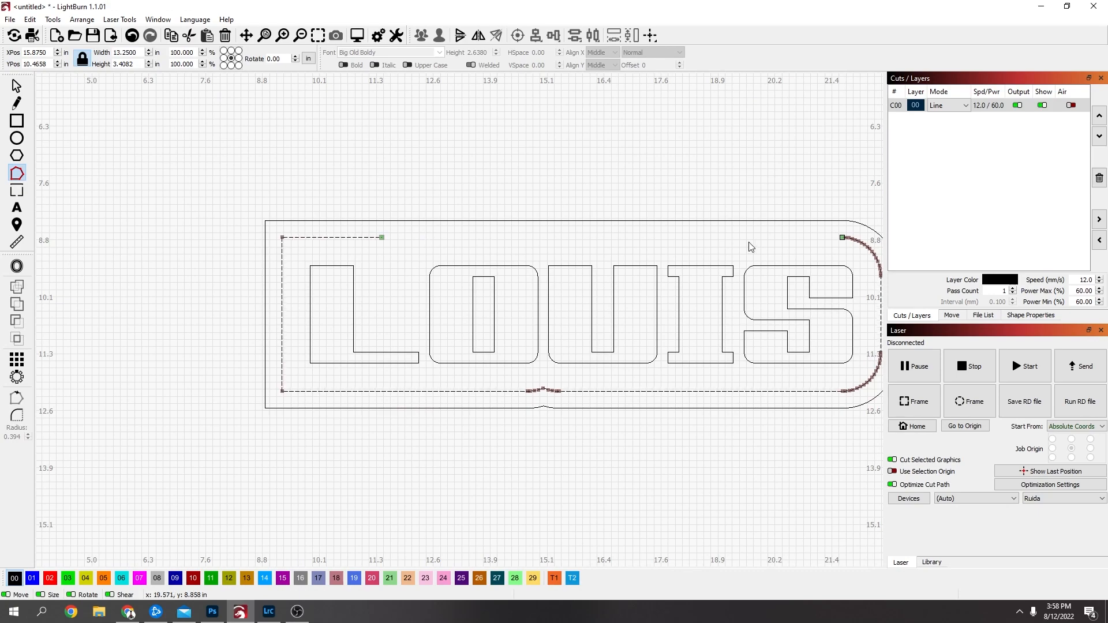
Close the gap in the inner border's upper edge by joining its open end to the start of the rounded corner
{"action": "left_click_drag", "start_coordinate": [382, 237], "coordinate": [836, 238]}
{"action": "scroll", "coordinate": [837, 237], "scroll_direction": "up", "scroll_amount": 5}
{"action": "scroll", "coordinate": [810, 231], "scroll_direction": "up", "scroll_amount": 3}
{"action": "scroll", "coordinate": [634, 282], "scroll_direction": "down", "scroll_amount": 10}
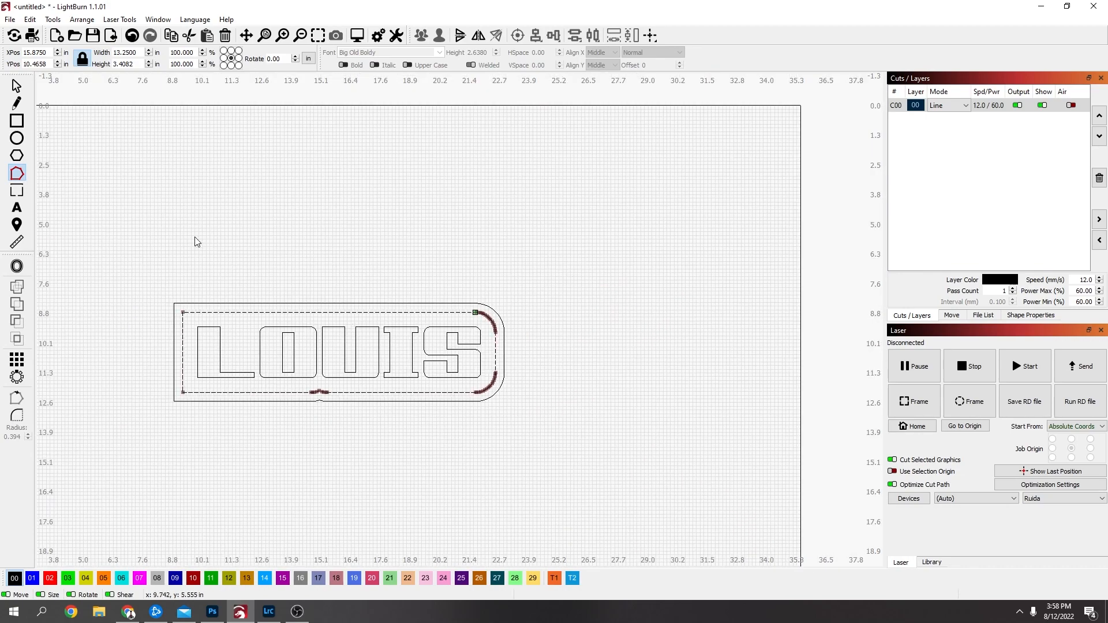
{"action": "left_click", "coordinate": [16, 85]}
{"action": "scroll", "coordinate": [411, 301], "scroll_direction": "down", "scroll_amount": 1}
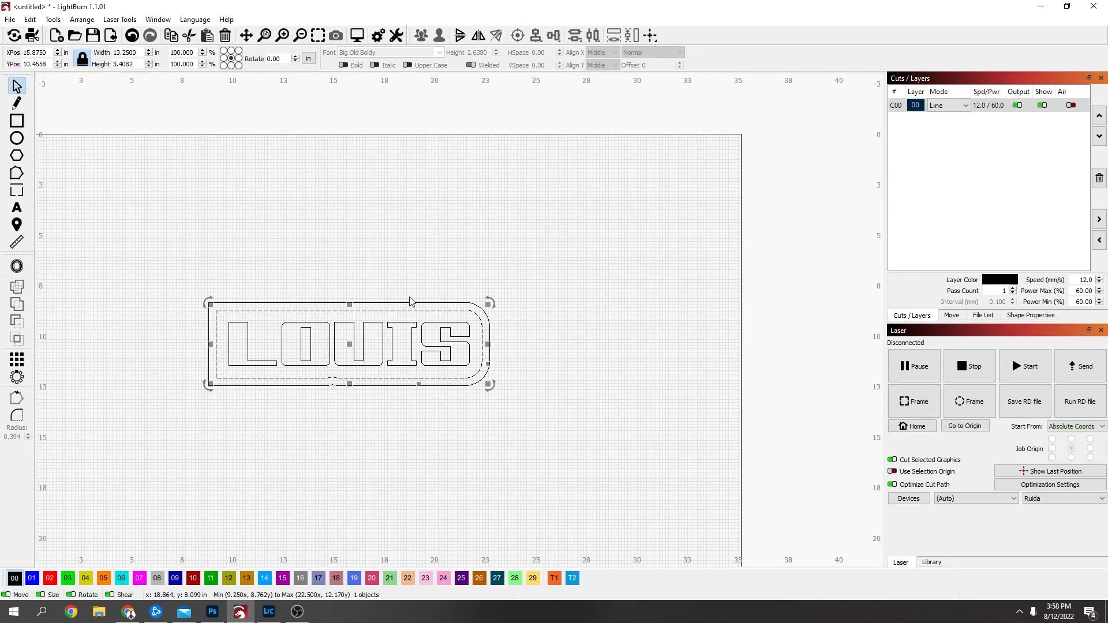
{"action": "left_click_drag", "start_coordinate": [408, 264], "coordinate": [591, 232]}
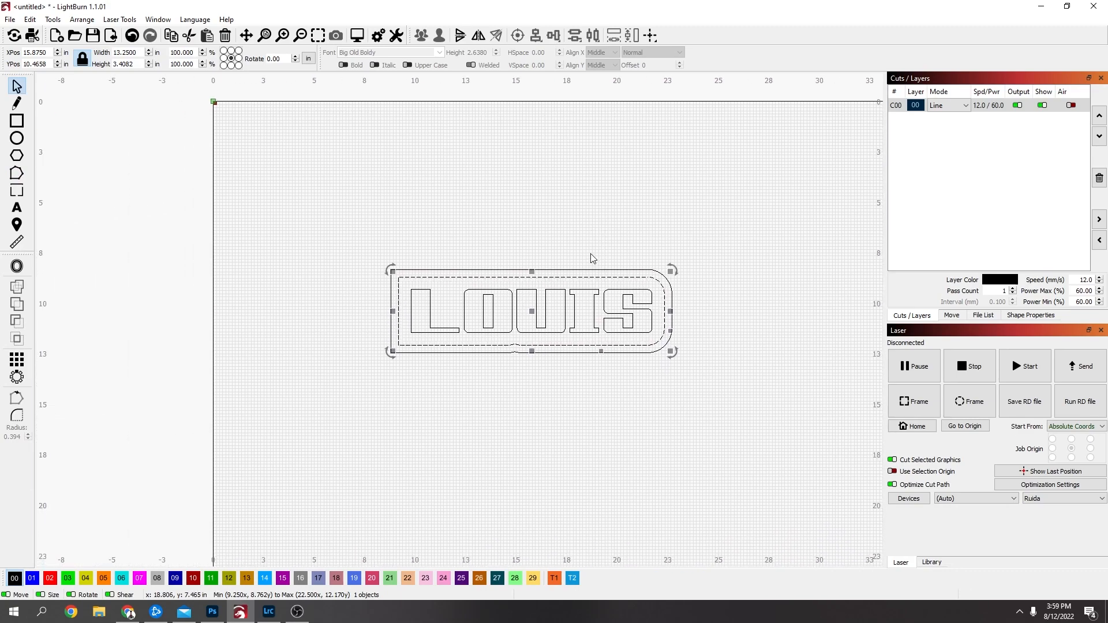
{"action": "scroll", "coordinate": [592, 259], "scroll_direction": "up", "scroll_amount": 1}
{"action": "left_click", "coordinate": [740, 290]}
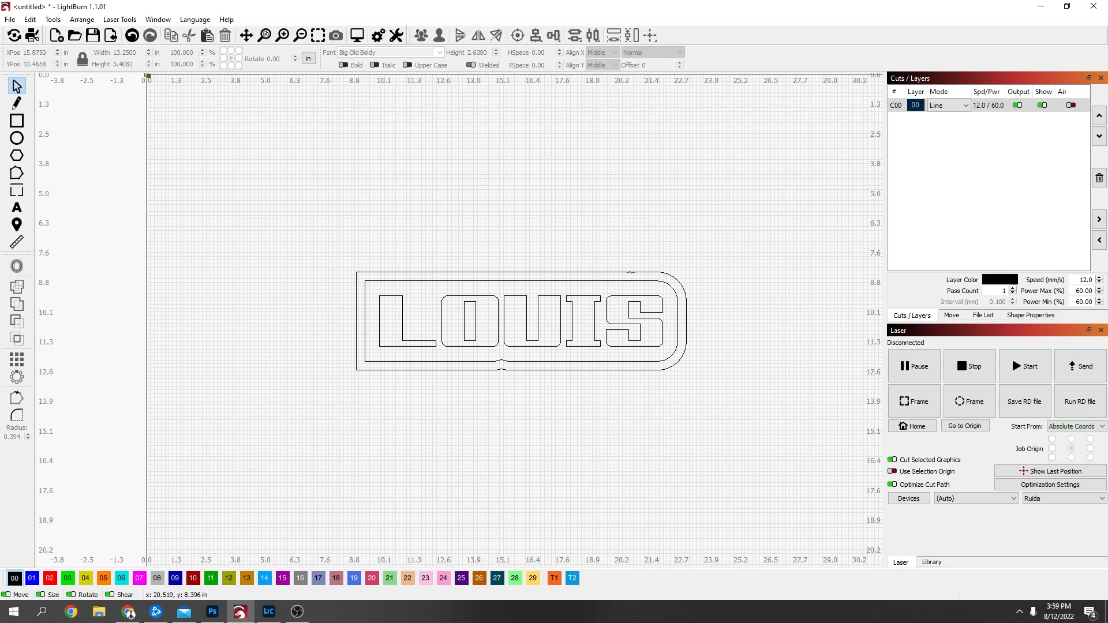
Duplicate the outer border and place the copy at the lower edge of the work area
{"action": "left_click", "coordinate": [630, 272]}
{"action": "scroll", "coordinate": [747, 268], "scroll_direction": "down", "scroll_amount": 2}
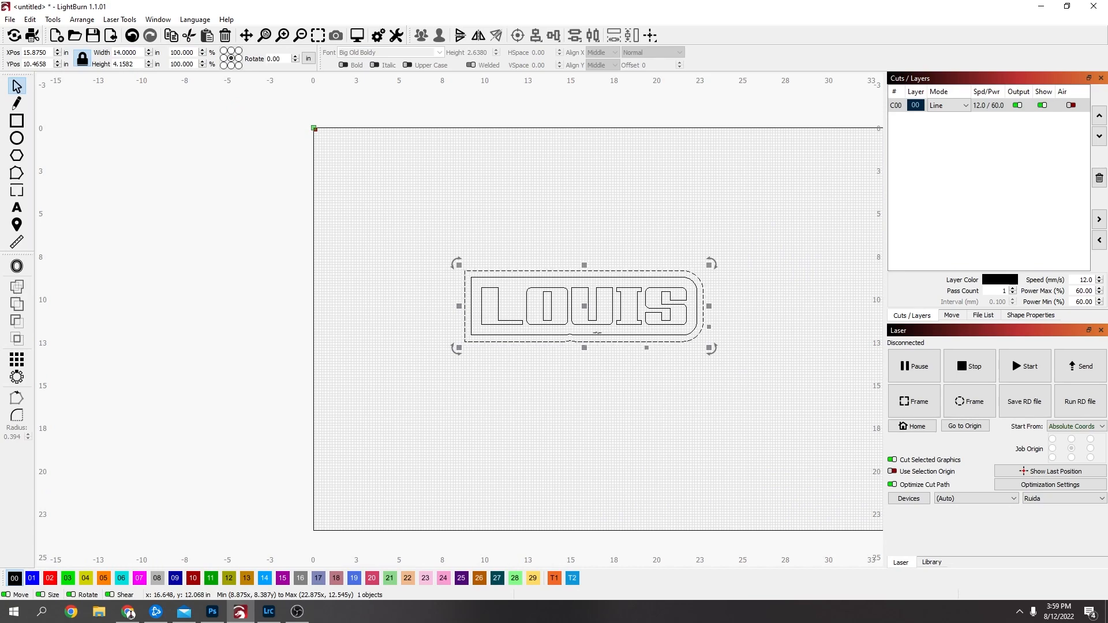
{"action": "left_click_drag", "start_coordinate": [584, 320], "coordinate": [586, 488]}
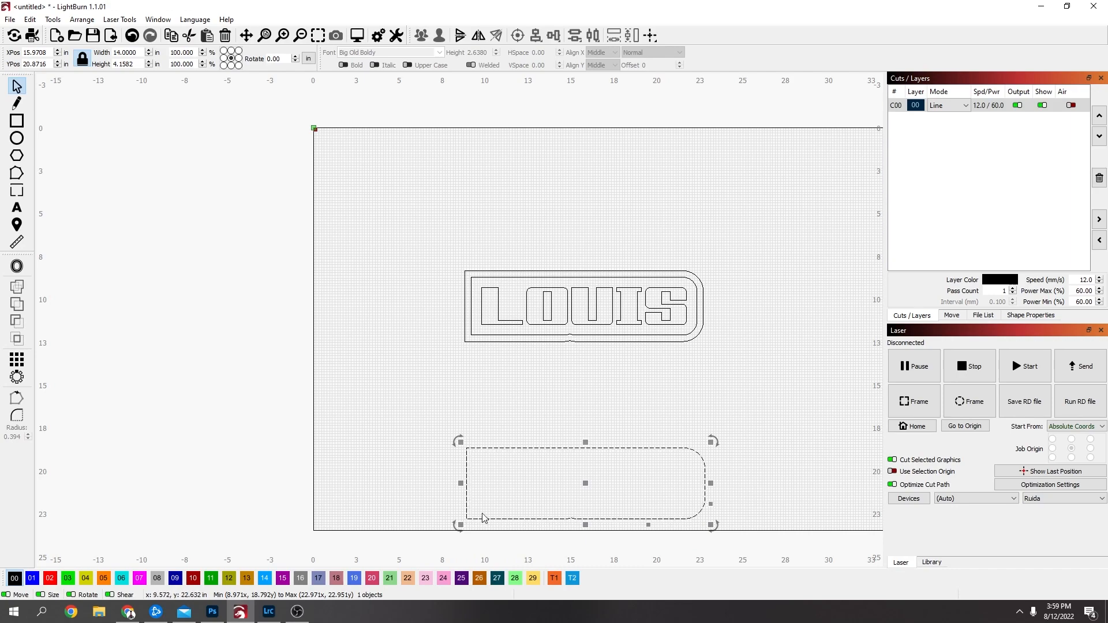
{"action": "left_click_drag", "start_coordinate": [584, 484], "coordinate": [586, 488]}
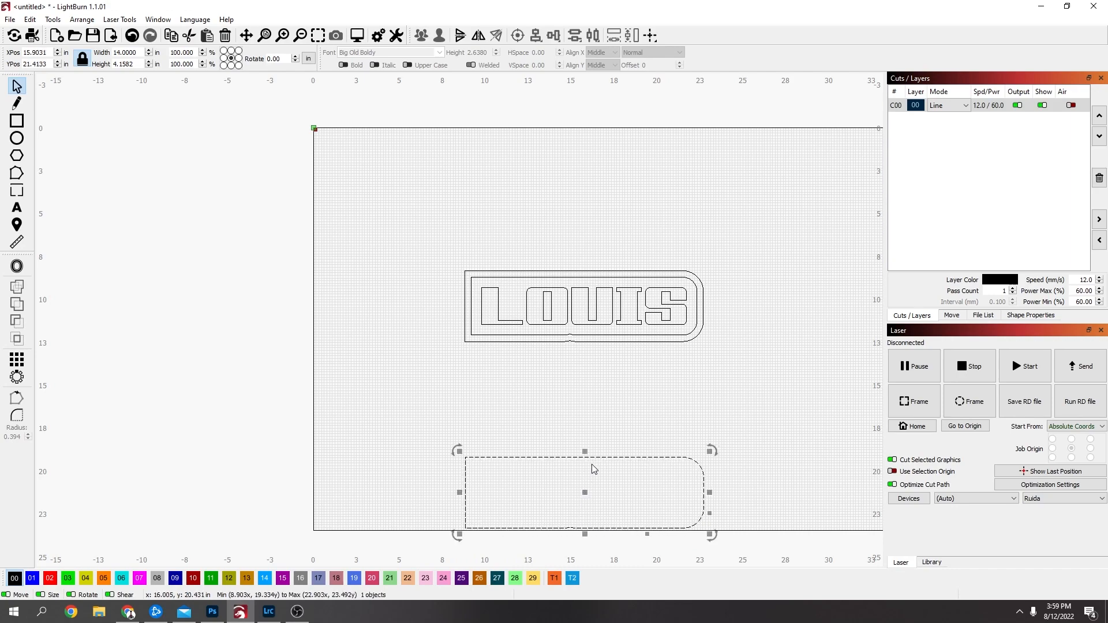
Duplicate both borders just above the single outline, and move the original sign to the right of them
{"action": "left_click_drag", "start_coordinate": [698, 258], "coordinate": [679, 286]}
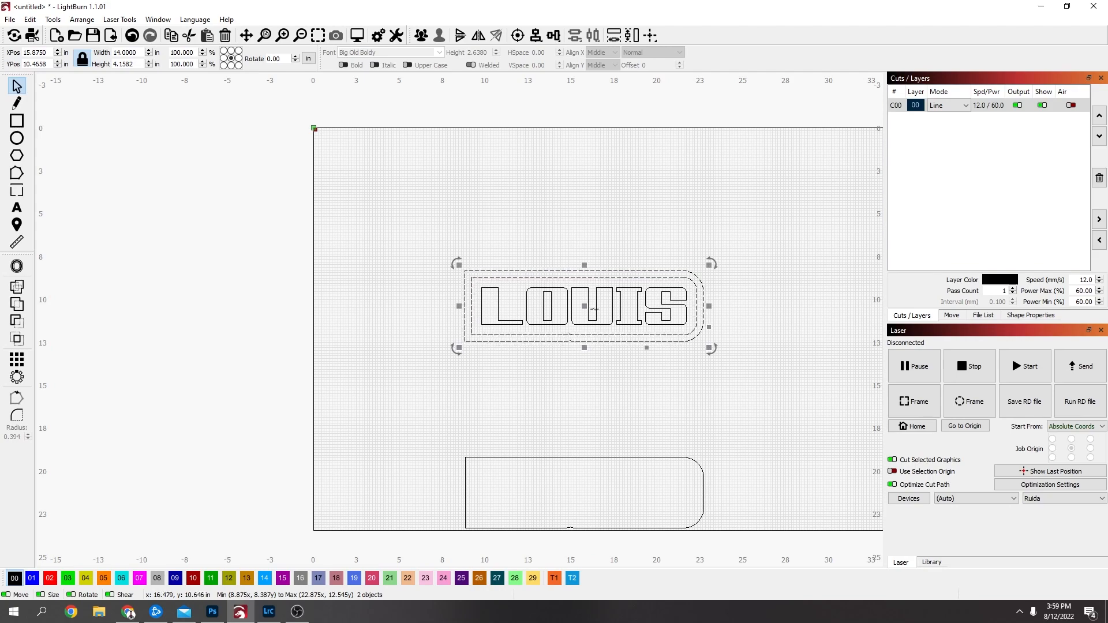
{"action": "left_click_drag", "start_coordinate": [591, 307], "coordinate": [587, 420]}
{"action": "left_click_drag", "start_coordinate": [728, 245], "coordinate": [502, 348]}
{"action": "left_click_drag", "start_coordinate": [591, 311], "coordinate": [855, 340]}
Array the copied border pair upward into five rows with tighter vertical spacing, and move the topmost pair above the work area
{"action": "left_click_drag", "start_coordinate": [611, 402], "coordinate": [390, 358]}
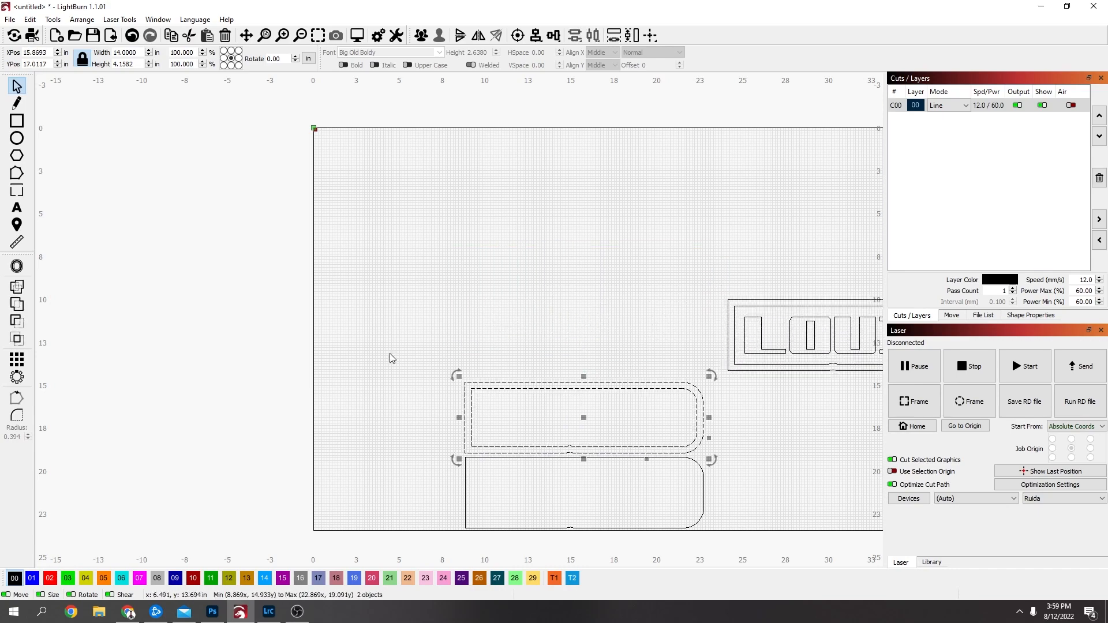
{"action": "left_click", "coordinate": [20, 359]}
{"action": "left_click_drag", "start_coordinate": [608, 185], "coordinate": [370, 181]}
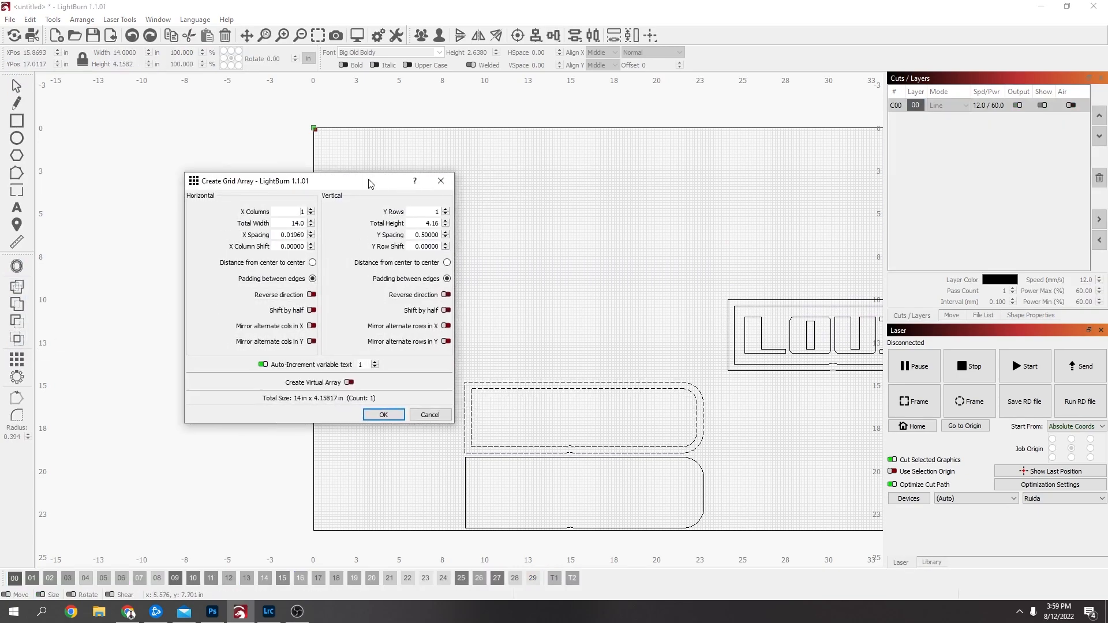
{"action": "left_click", "coordinate": [445, 210]}
{"action": "left_click", "coordinate": [445, 210]}
{"action": "left_click", "coordinate": [444, 210]}
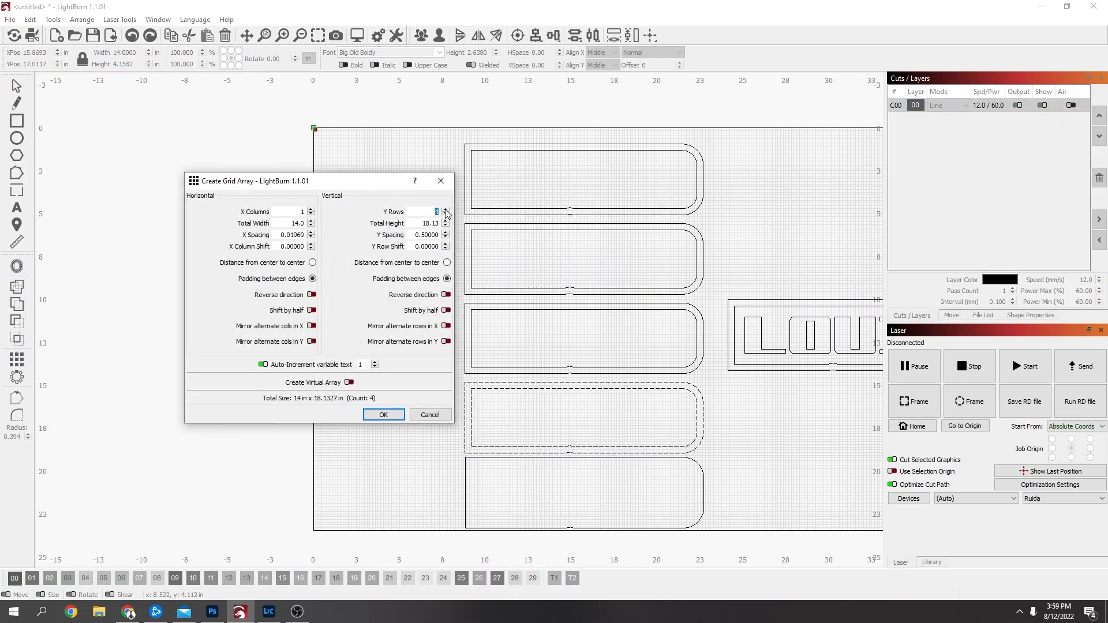
{"action": "left_click", "coordinate": [445, 237]}
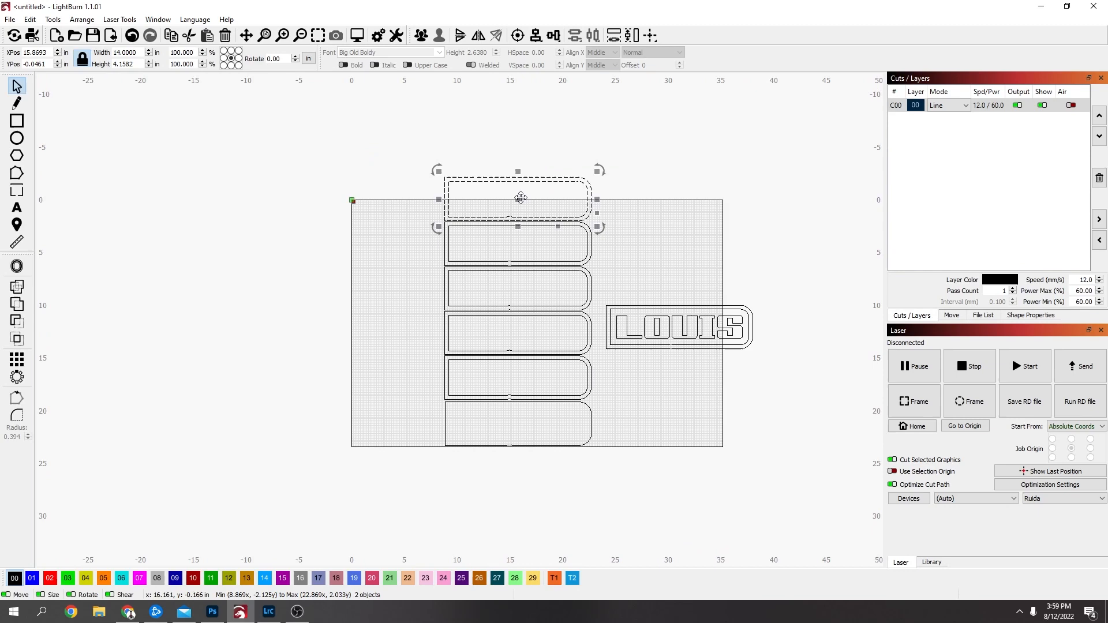
{"action": "left_click_drag", "start_coordinate": [520, 200], "coordinate": [517, 145]}
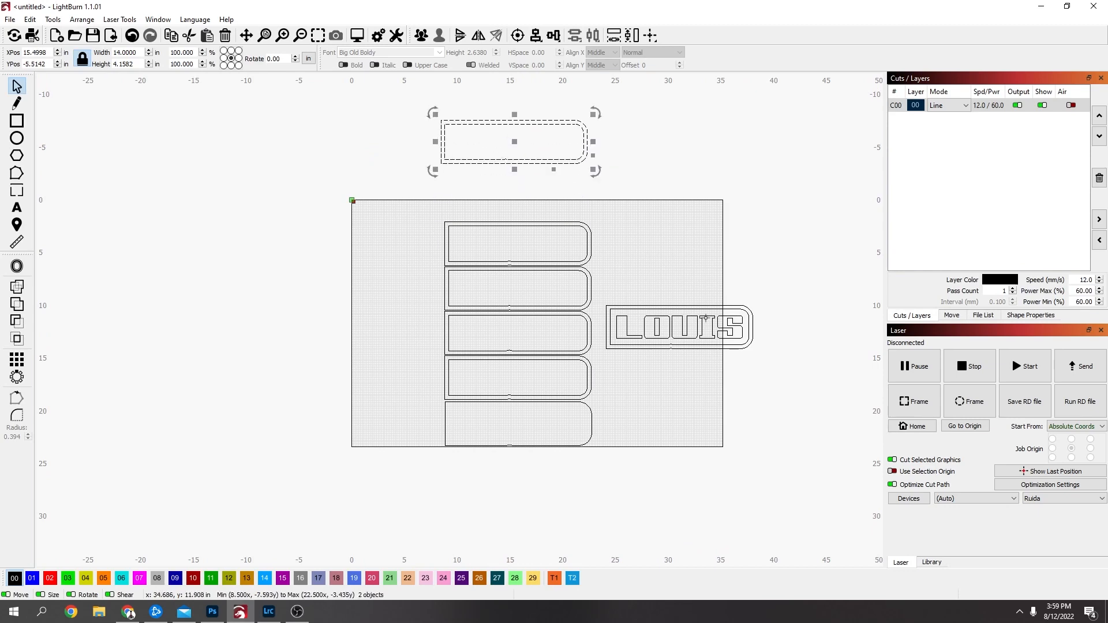
{"action": "scroll", "coordinate": [631, 324], "scroll_direction": "up", "scroll_amount": 3}
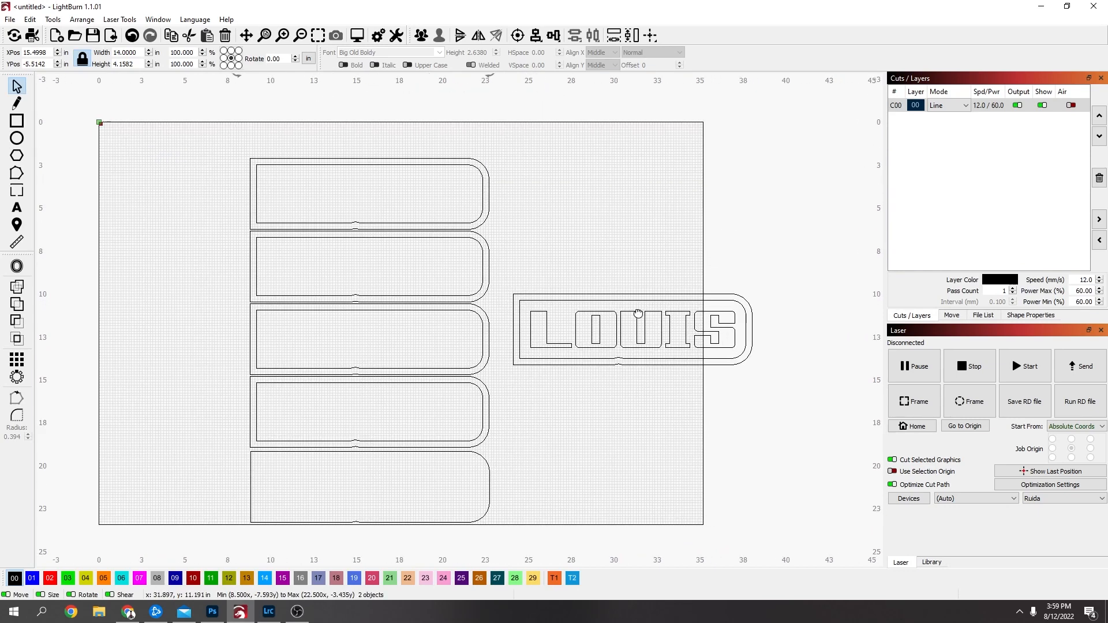
Duplicate the complete sign with its text and borders, placing the copy directly above the original
{"action": "left_click", "coordinate": [745, 312]}
{"action": "left_click", "coordinate": [705, 274]}
{"action": "left_click_drag", "start_coordinate": [777, 277], "coordinate": [504, 391]}
{"action": "left_click_drag", "start_coordinate": [627, 329], "coordinate": [638, 219]}
{"action": "left_click", "coordinate": [786, 217]}
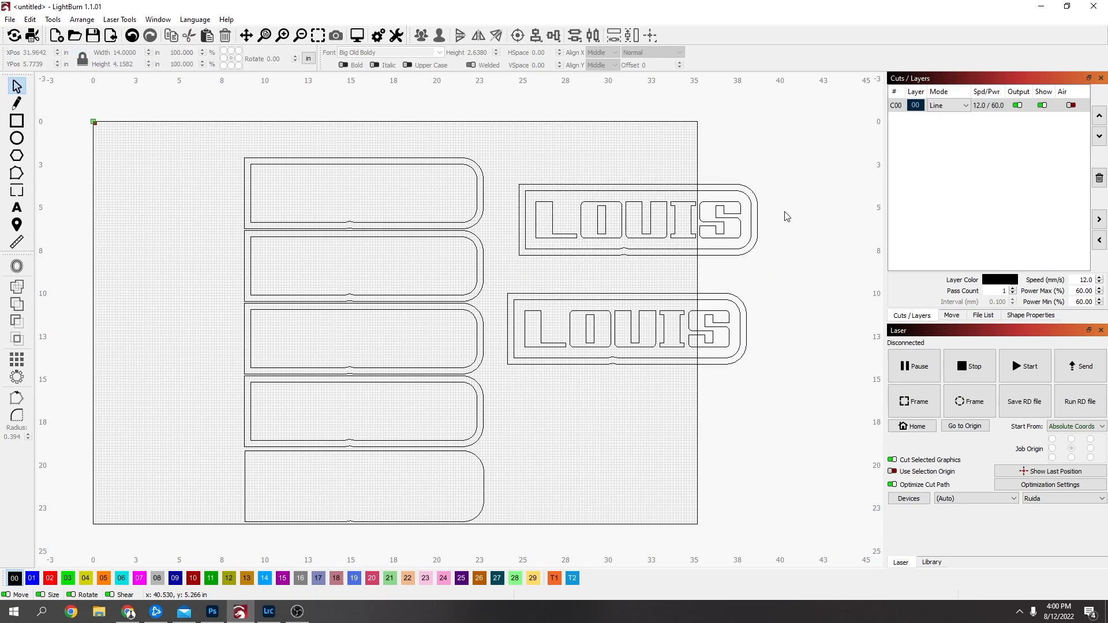
Assign the upper sign's inner border and text to layer 02
{"action": "left_click", "coordinate": [748, 196]}
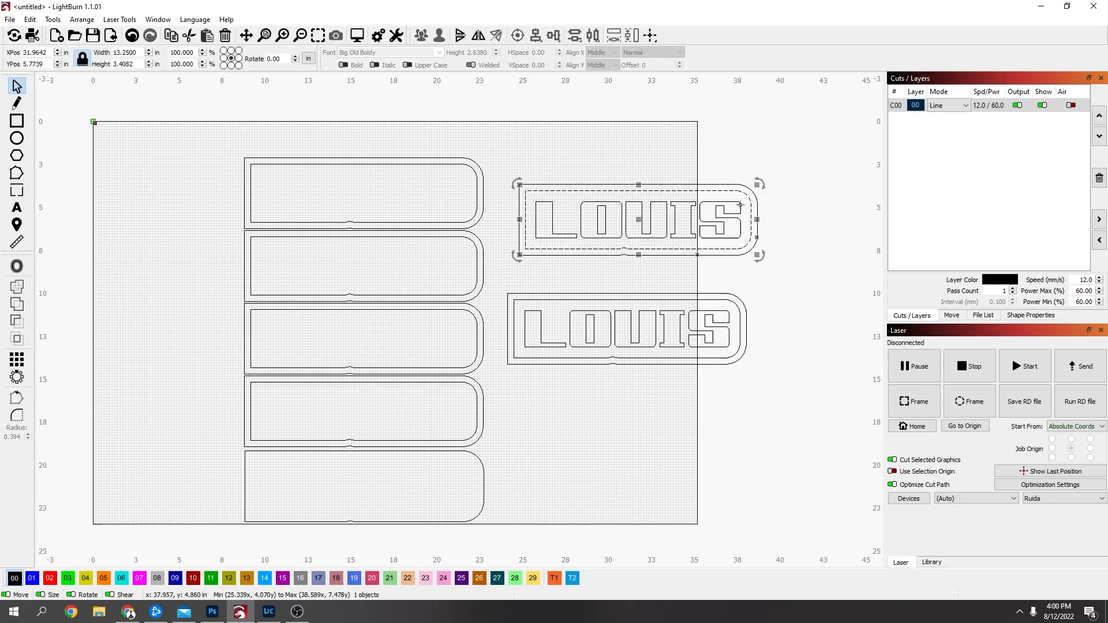
{"action": "left_click", "coordinate": [740, 205], "text": "shift"}
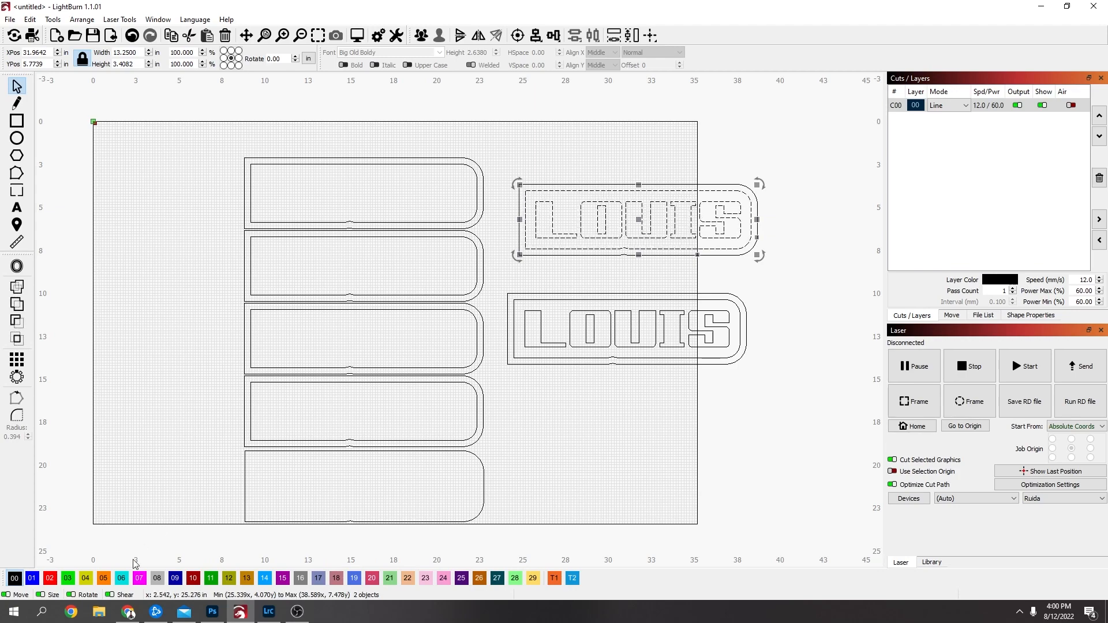
{"action": "left_click", "coordinate": [50, 579]}
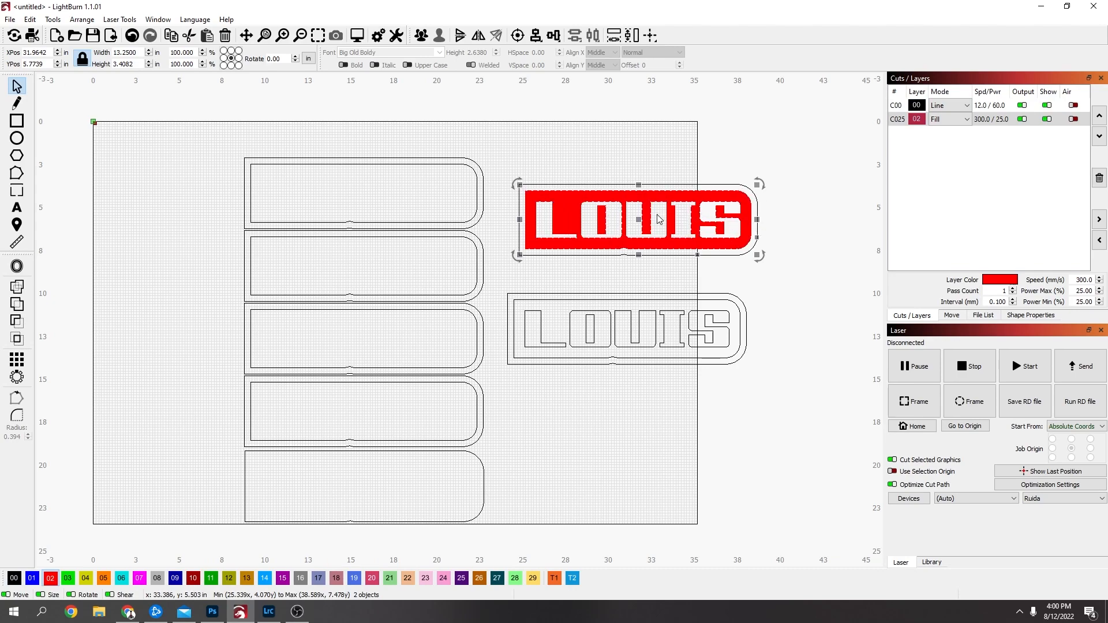
Set the fill layer 02 to a speed of 400 mm/sec and a maximum power of 10%
{"action": "double_click", "coordinate": [996, 119]}
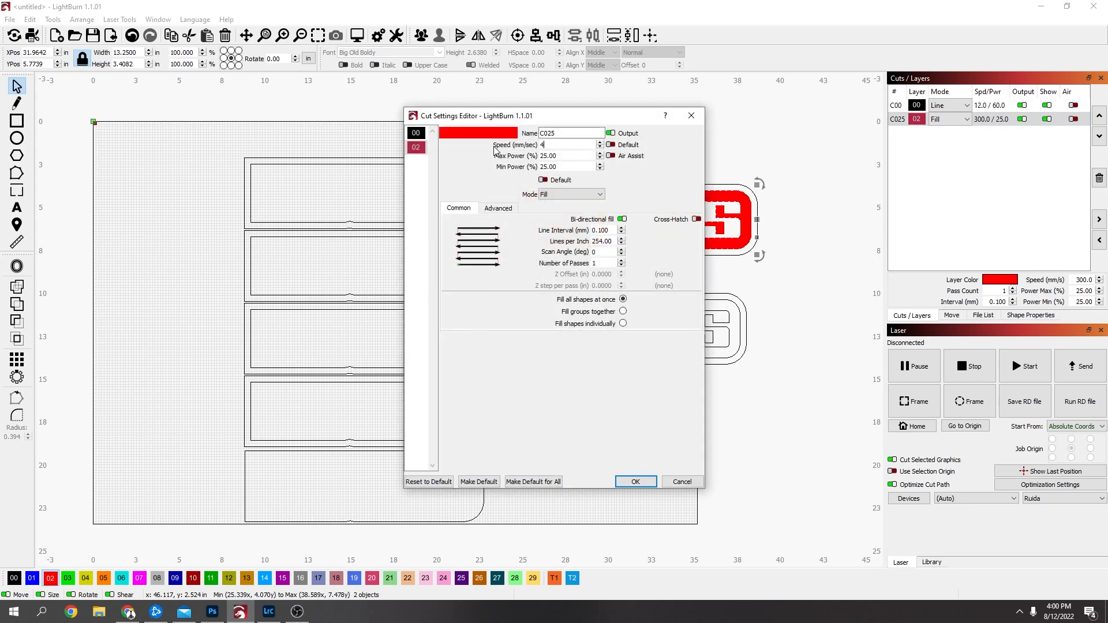
{"action": "type", "text": "100"}
{"action": "key", "text": "Tab"}
{"action": "type", "text": "10"}
{"action": "left_click", "coordinate": [641, 482]}
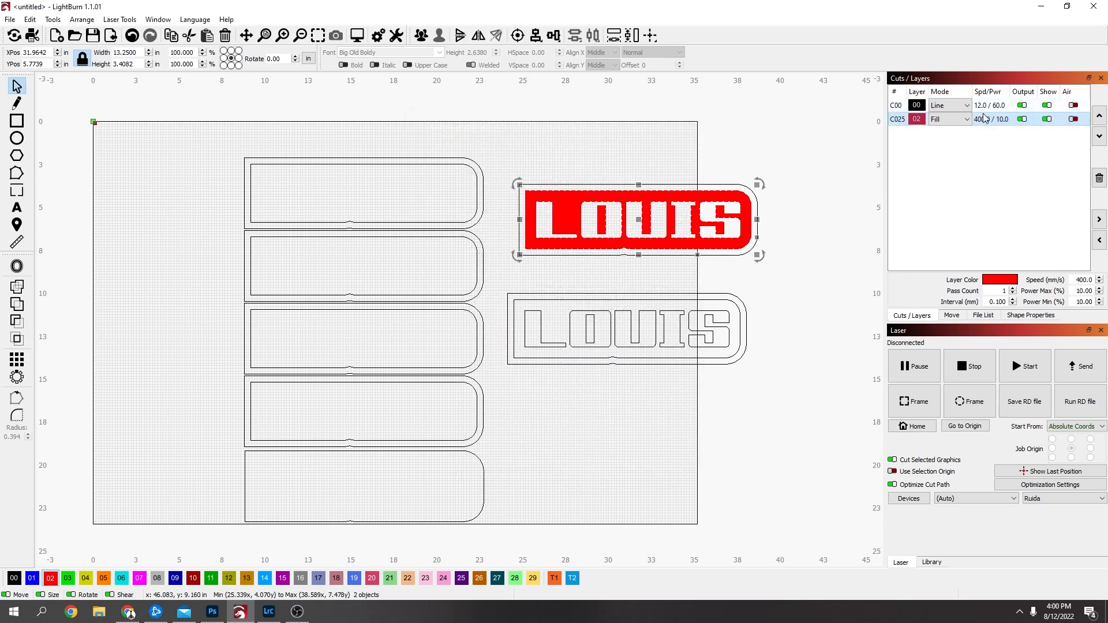
Delete the overlapping filled inner borders from the upper sign, keeping its filled text and outer border
{"action": "left_click", "coordinate": [806, 265]}
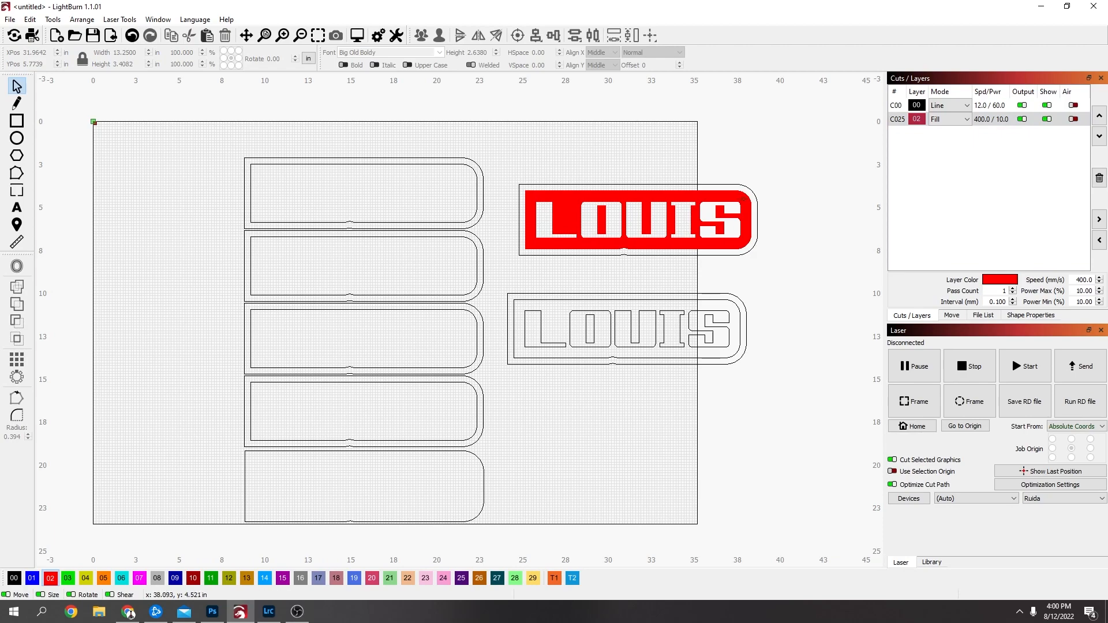
{"action": "left_click", "coordinate": [748, 218]}
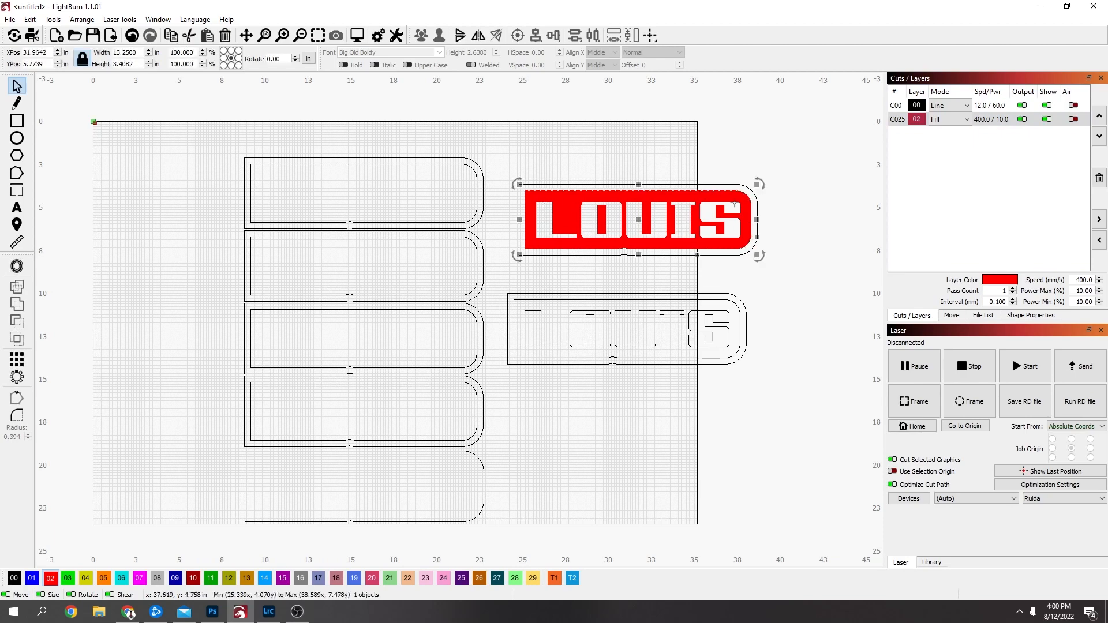
{"action": "left_click", "coordinate": [735, 204]}
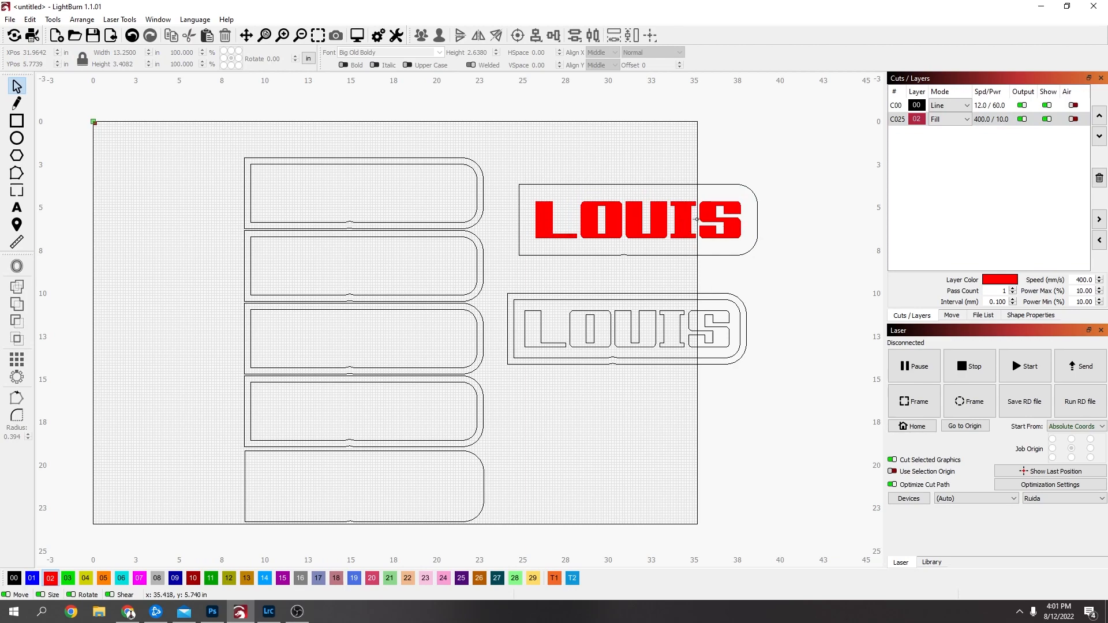
{"action": "left_click", "coordinate": [736, 202]}
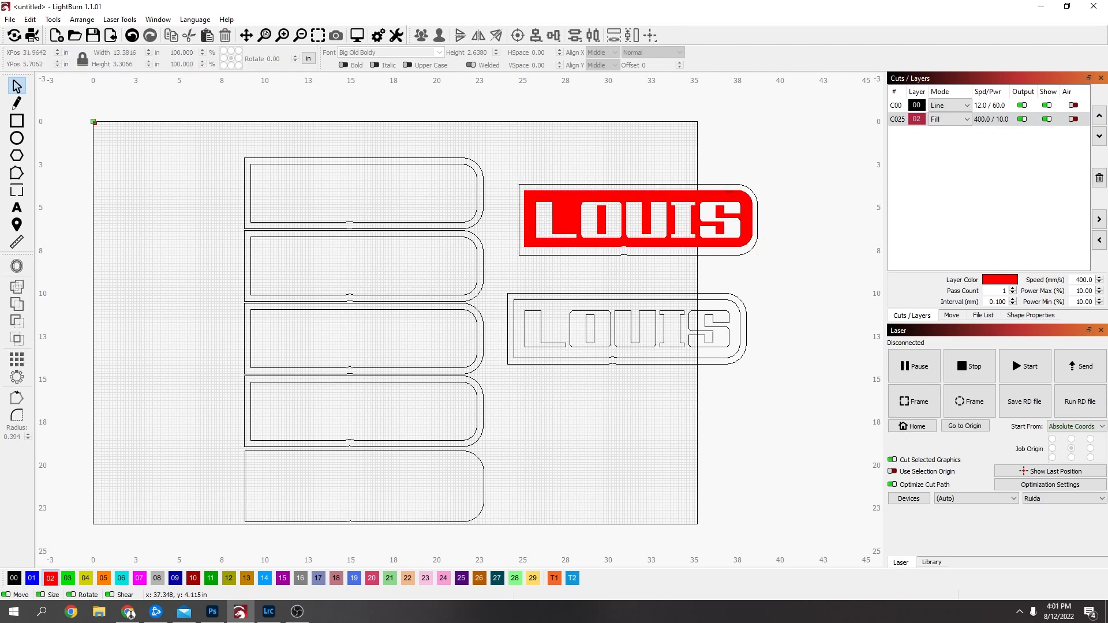
{"action": "key", "text": "Delete"}
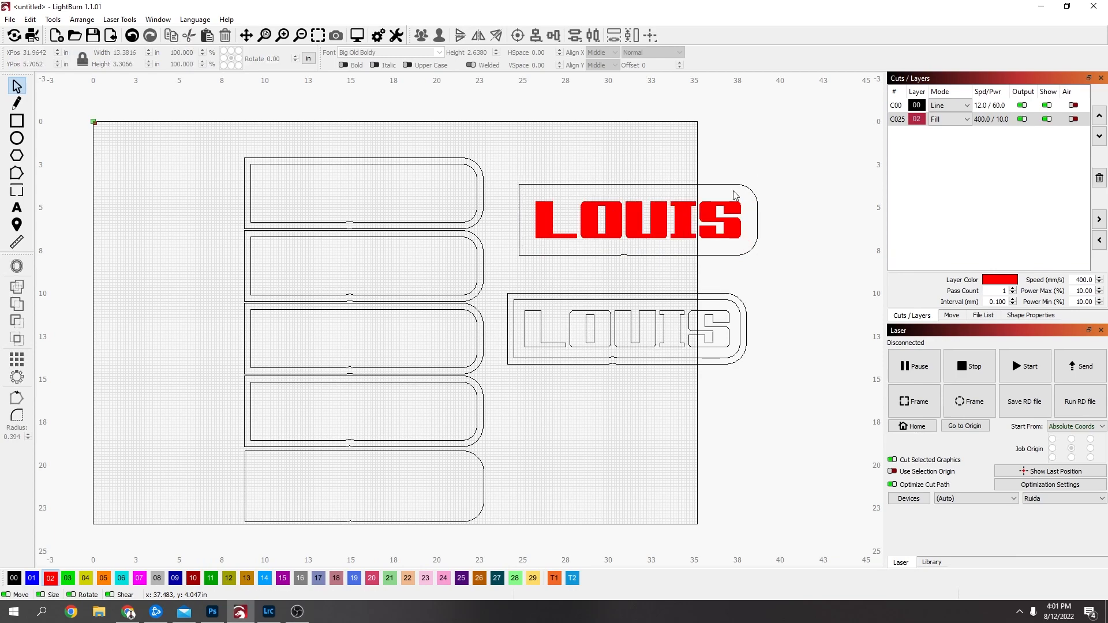
Move the lowest single border of the blank column below the work area, centred at about X 16.13 in, Y 27.88 in
{"action": "scroll", "coordinate": [774, 221], "scroll_direction": "down", "scroll_amount": 1}
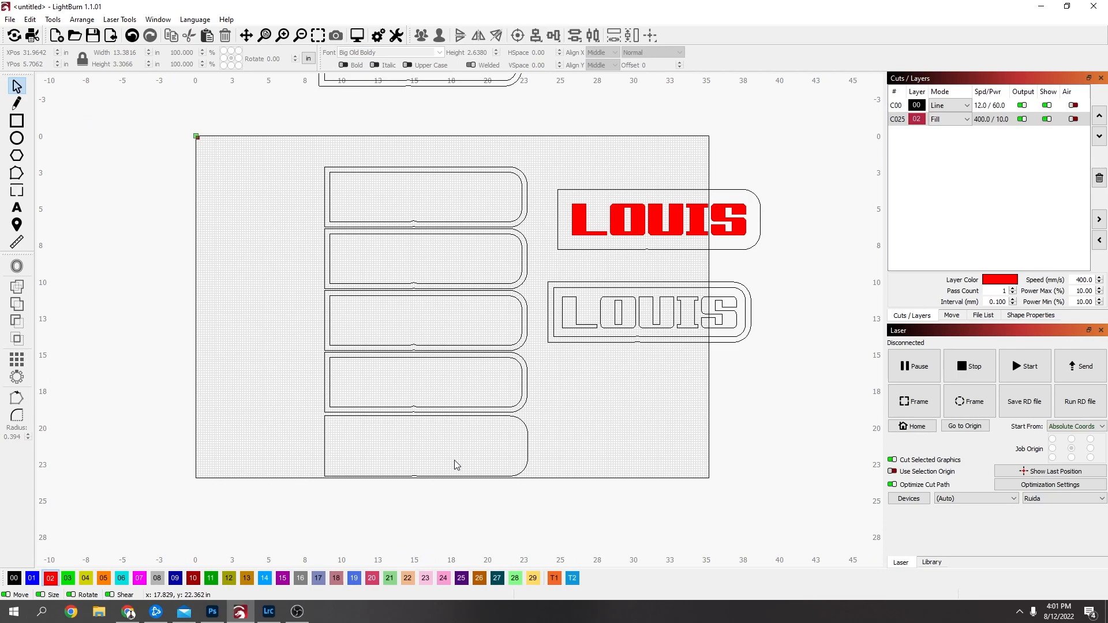
{"action": "scroll", "coordinate": [334, 380], "scroll_direction": "up", "scroll_amount": 2}
{"action": "scroll", "coordinate": [334, 378], "scroll_direction": "down", "scroll_amount": 2}
{"action": "scroll", "coordinate": [323, 381], "scroll_direction": "up", "scroll_amount": 4}
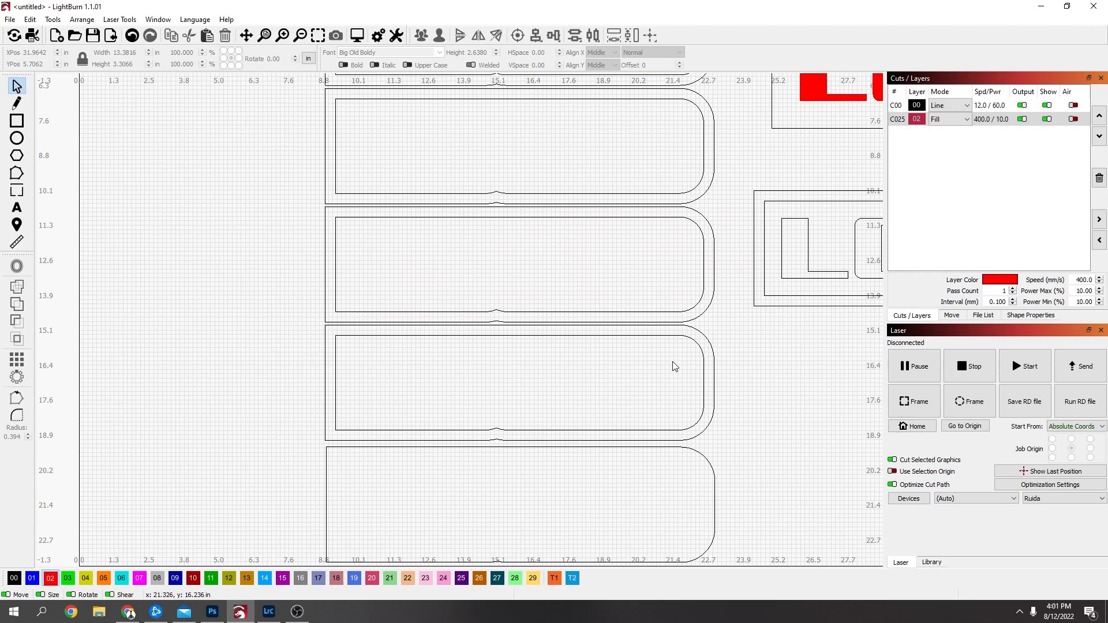
{"action": "scroll", "coordinate": [709, 339], "scroll_direction": "down", "scroll_amount": 5}
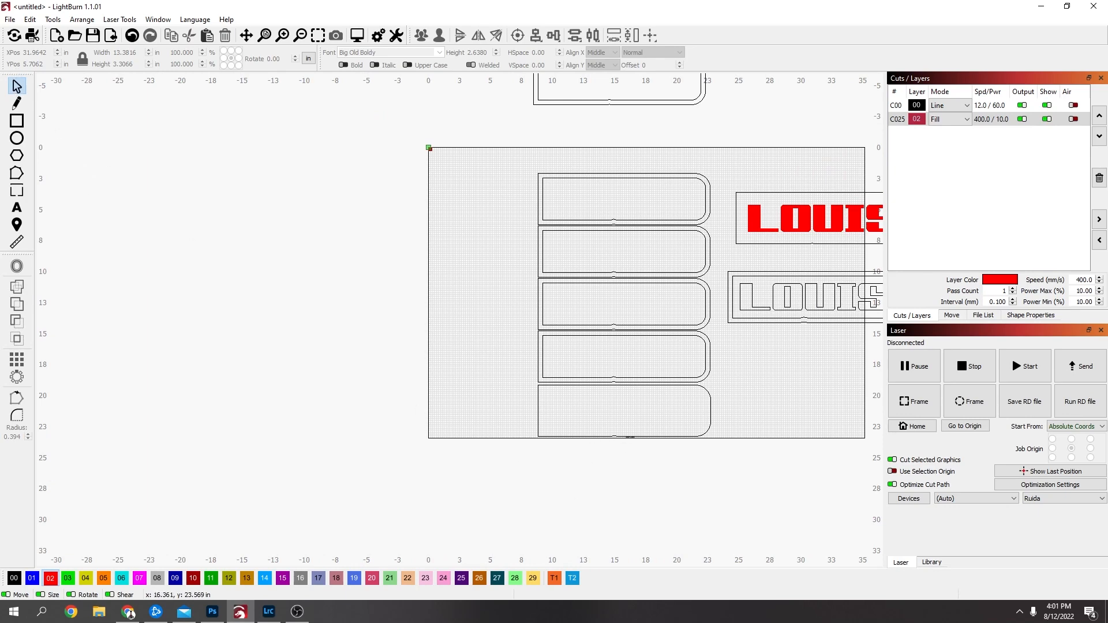
{"action": "left_click", "coordinate": [630, 436]}
{"action": "left_click_drag", "start_coordinate": [625, 411], "coordinate": [627, 490]}
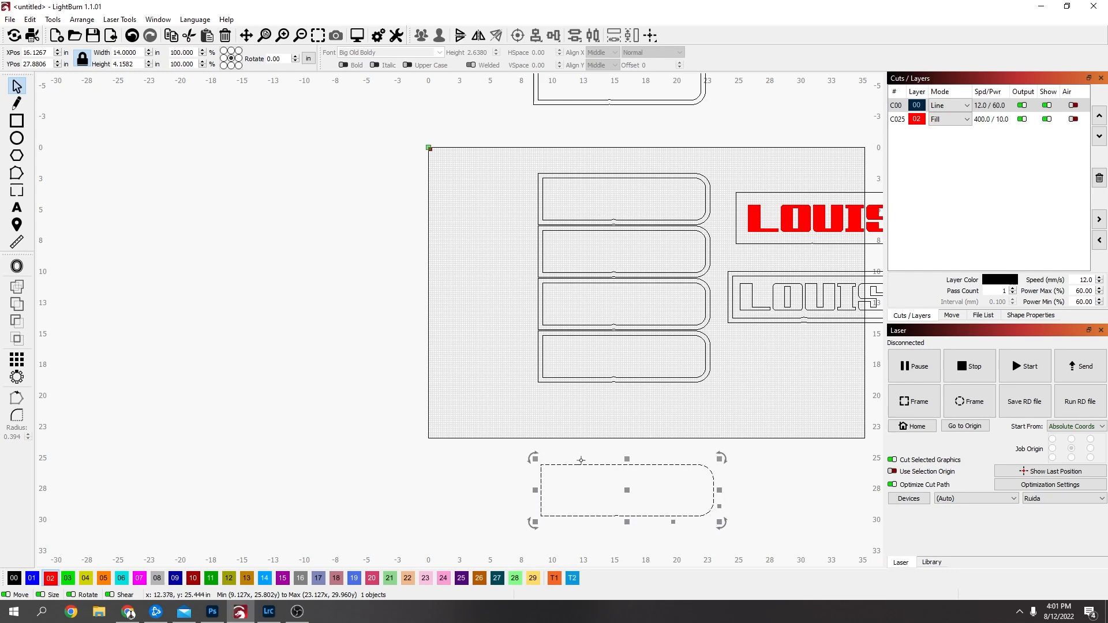
Stack the three lower border pairs of the column one by one onto the single border below the work area, aligning their centres
{"action": "left_click_drag", "start_coordinate": [563, 371], "coordinate": [513, 403]}
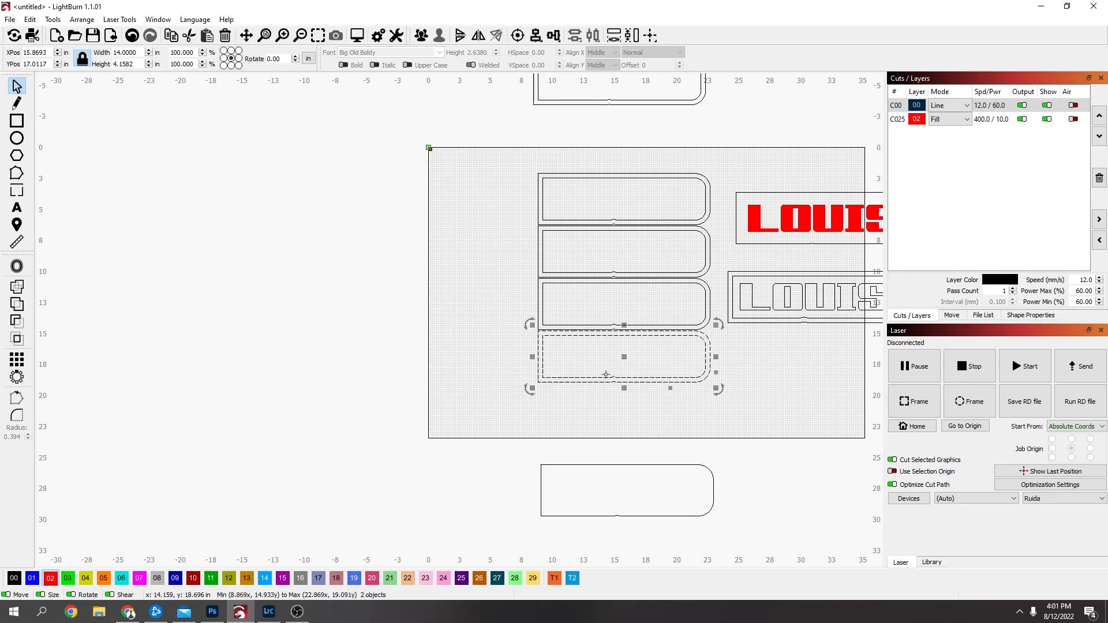
{"action": "left_click_drag", "start_coordinate": [625, 357], "coordinate": [630, 487]}
{"action": "left_click", "coordinate": [630, 329]}
{"action": "left_click_drag", "start_coordinate": [625, 314], "coordinate": [627, 490]}
{"action": "left_click_drag", "start_coordinate": [645, 253], "coordinate": [606, 292]}
{"action": "left_click_drag", "start_coordinate": [626, 254], "coordinate": [628, 489]}
Move the upper sign's filled text together with its outer border onto the stack below the work area, aligning the centres
{"action": "scroll", "coordinate": [653, 378], "scroll_direction": "down", "scroll_amount": 1}
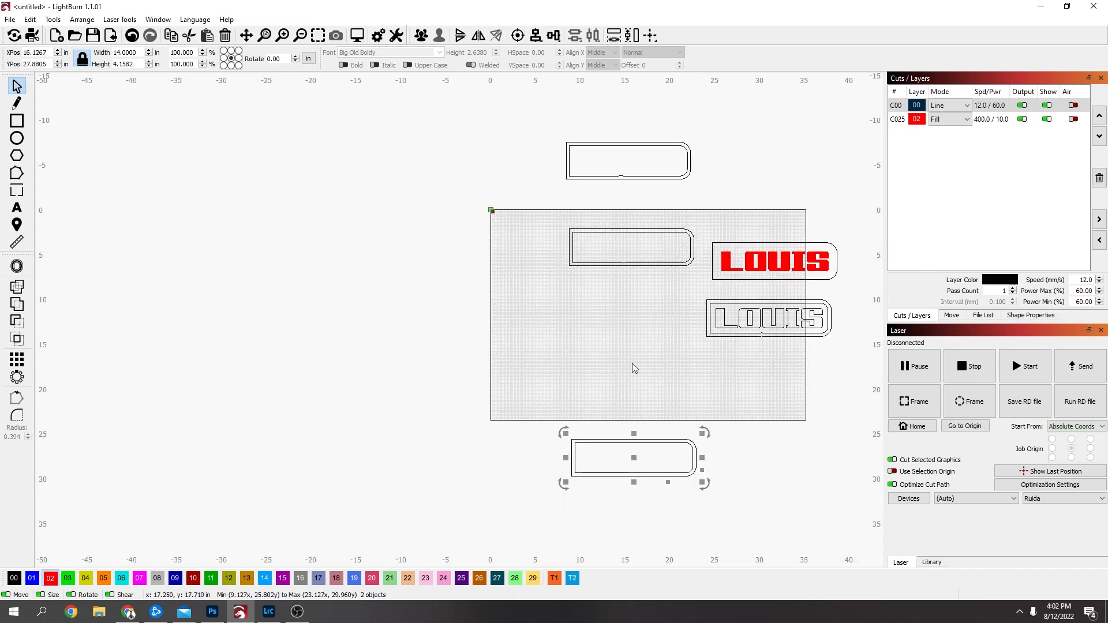
{"action": "left_click_drag", "start_coordinate": [840, 222], "coordinate": [747, 288]}
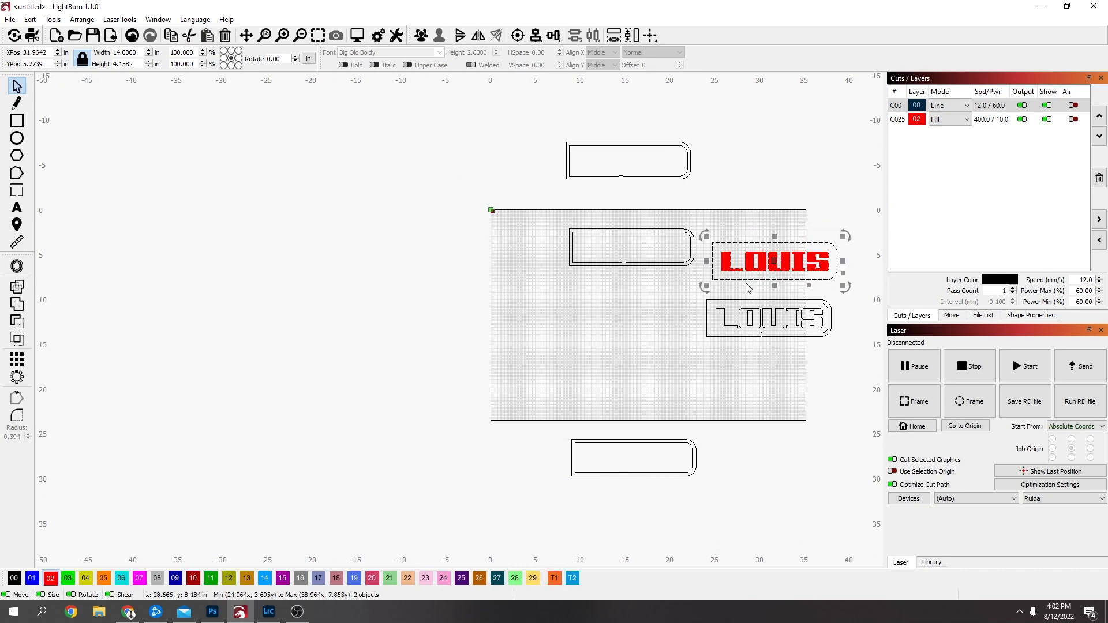
{"action": "left_click", "coordinate": [853, 226]}
{"action": "left_click", "coordinate": [743, 255]}
{"action": "left_click_drag", "start_coordinate": [778, 262], "coordinate": [637, 459]}
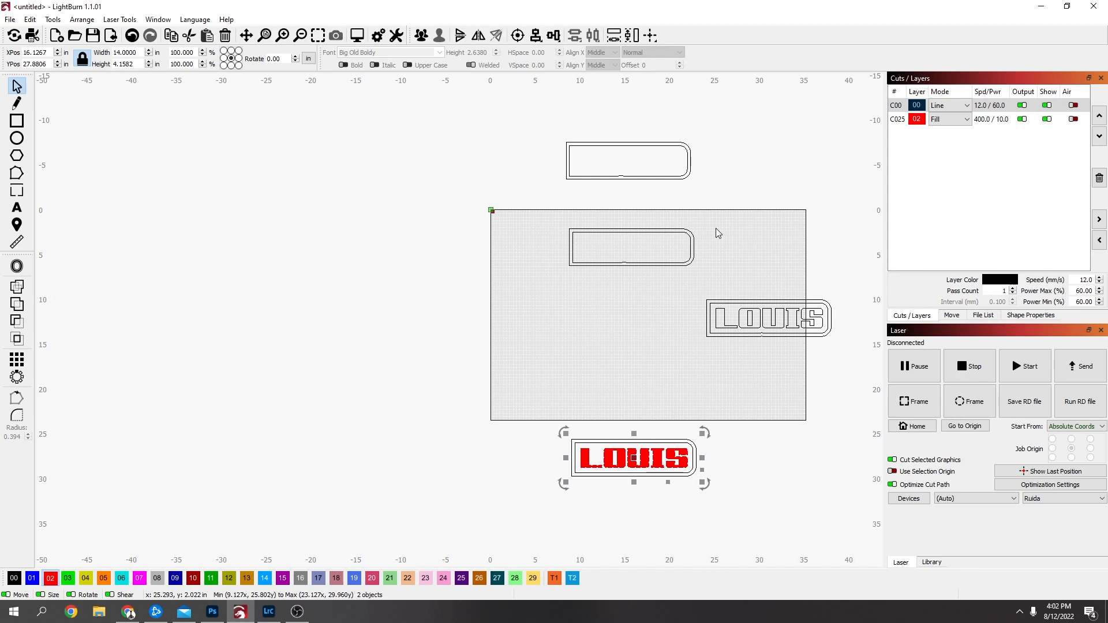
Move the column's remaining border pair to about X 8.75 in, Y 2.54 in, and the filled text off the stack into the work area's lower-left corner
{"action": "left_click_drag", "start_coordinate": [725, 223], "coordinate": [550, 286]}
{"action": "left_click_drag", "start_coordinate": [631, 249], "coordinate": [569, 233]}
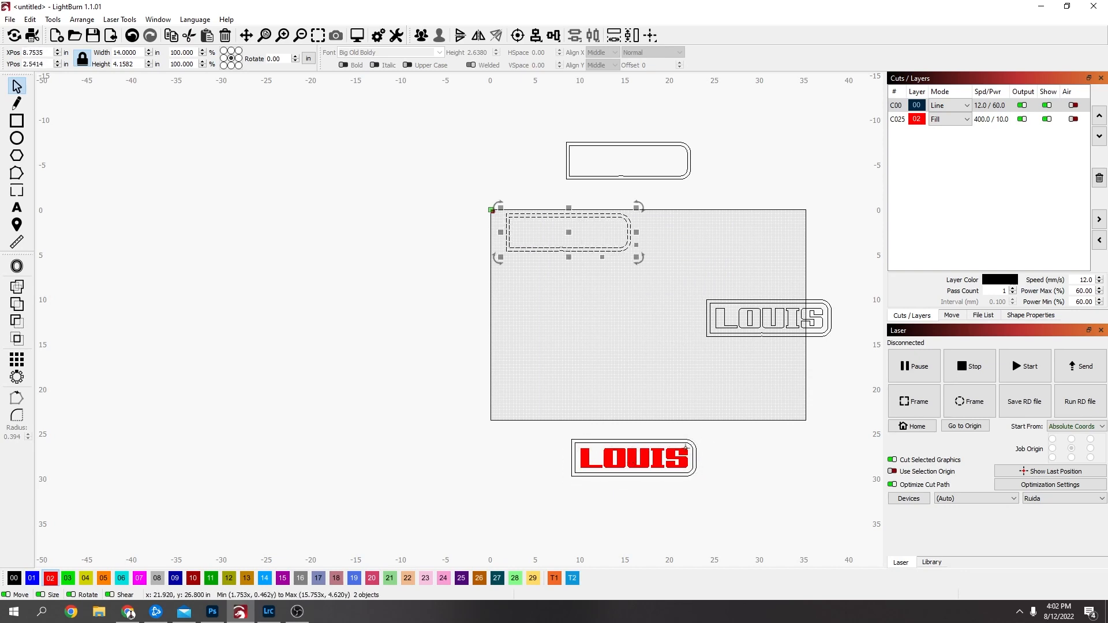
{"action": "left_click", "coordinate": [679, 453]}
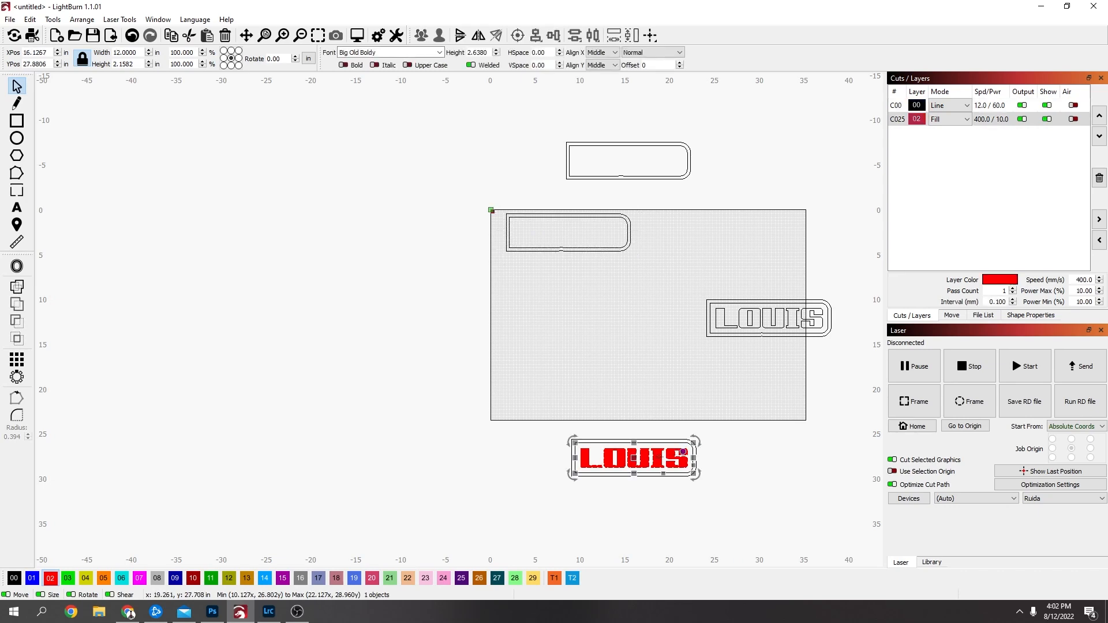
{"action": "left_click_drag", "start_coordinate": [636, 460], "coordinate": [584, 423]}
{"action": "left_click_drag", "start_coordinate": [584, 424], "coordinate": [548, 395]}
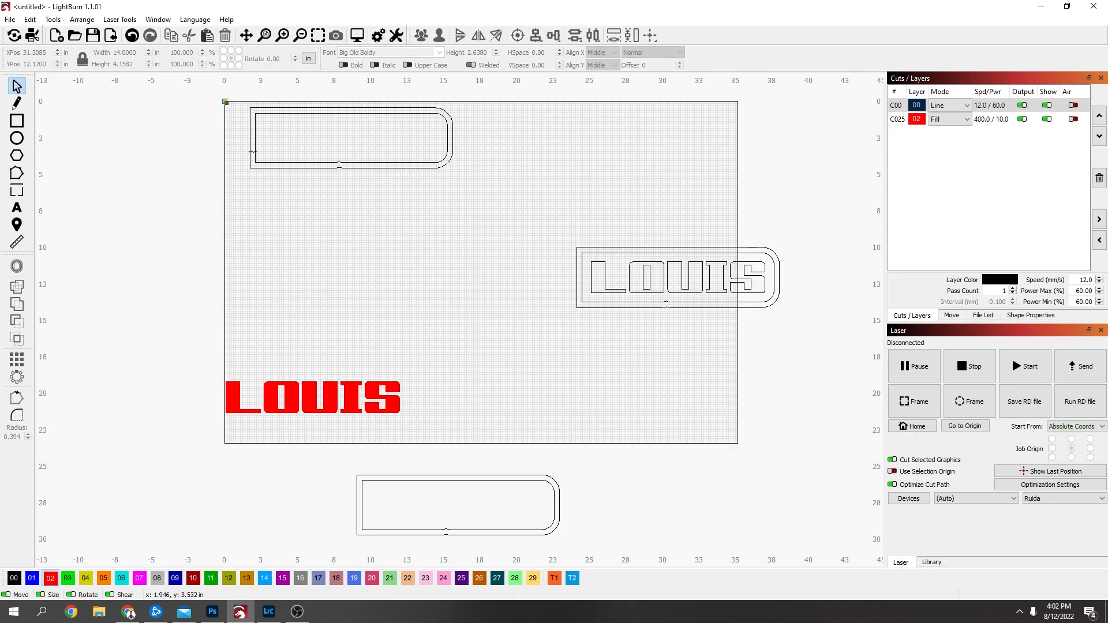